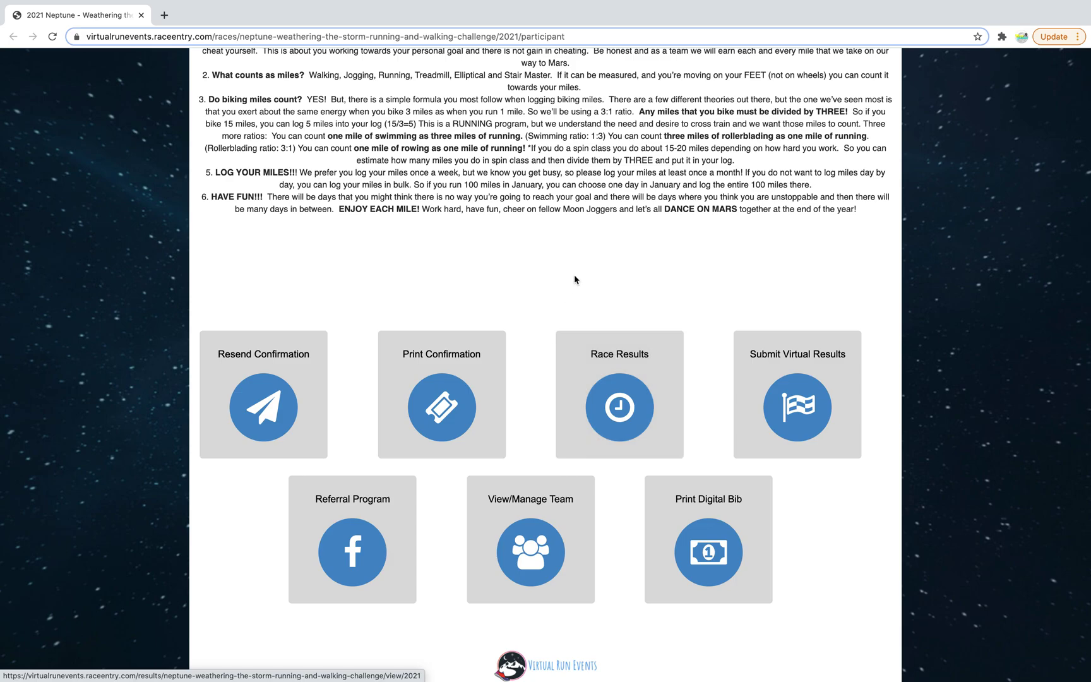
# - Open the virtual results submission form for the registered participant of the Neptune challenge
pyautogui.scroll(-2, 574, 273)
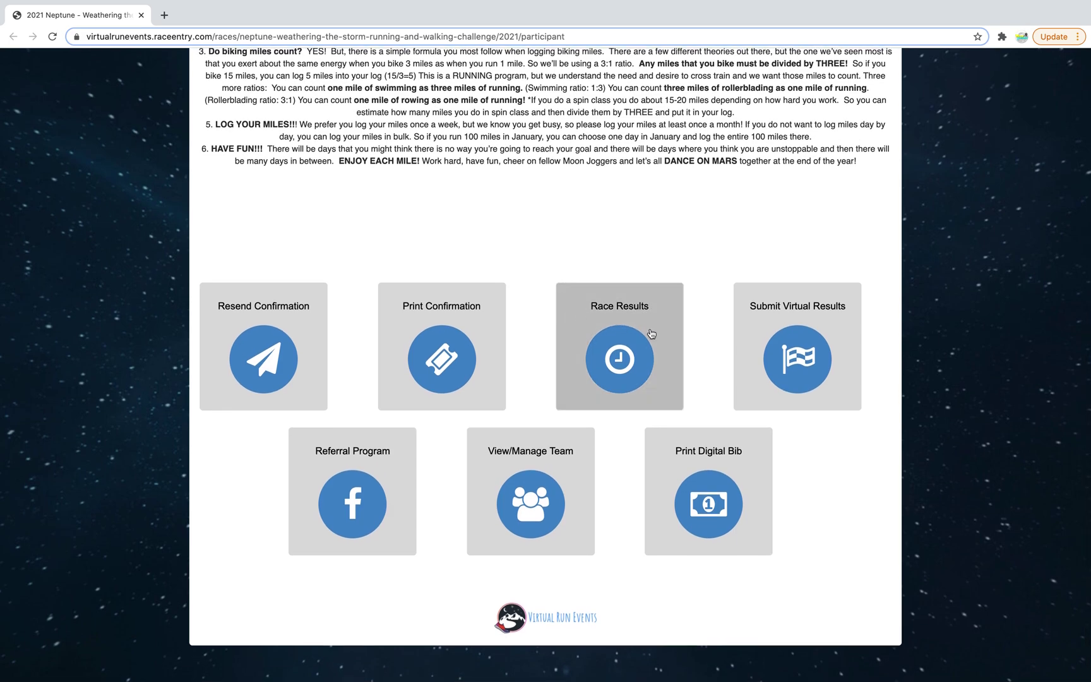
pyautogui.click(790, 342)
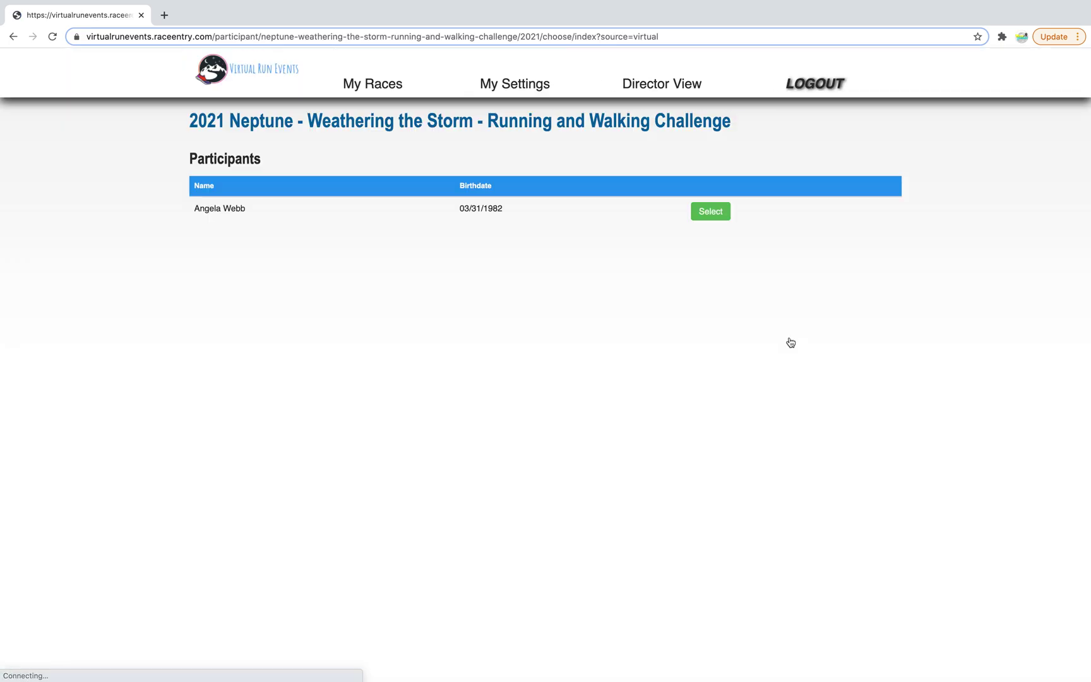
pyautogui.click(707, 216)
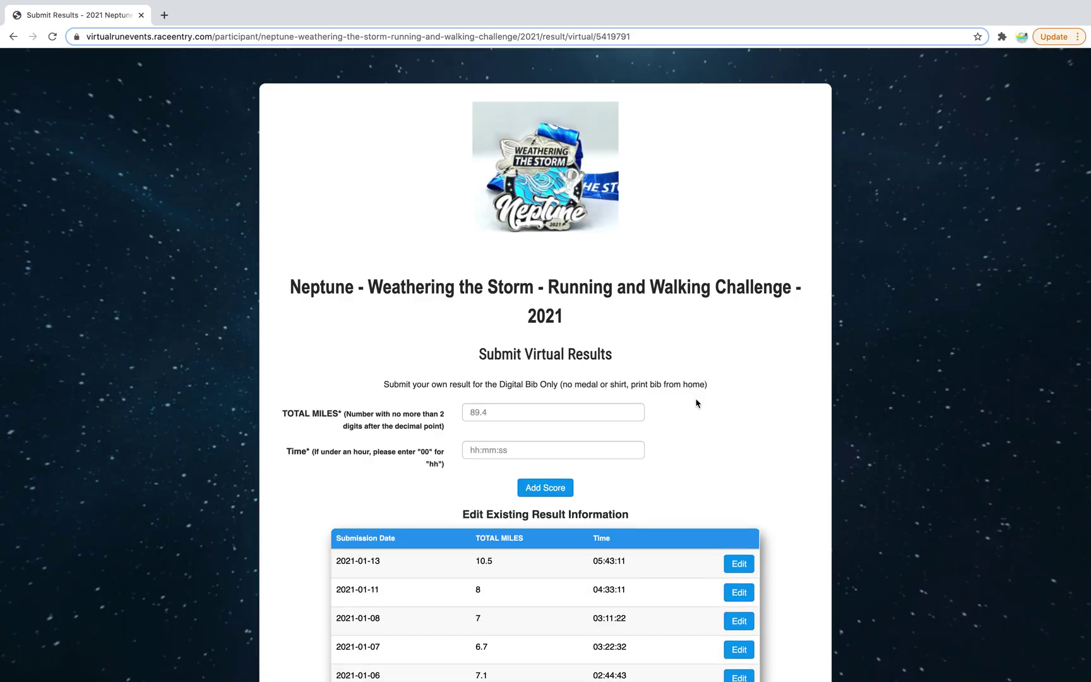
# - Fill in the virtual result form with 75 total miles and a time of 09:22:33
pyautogui.scroll(-5, 696, 403)
pyautogui.scroll(3, 697, 403)
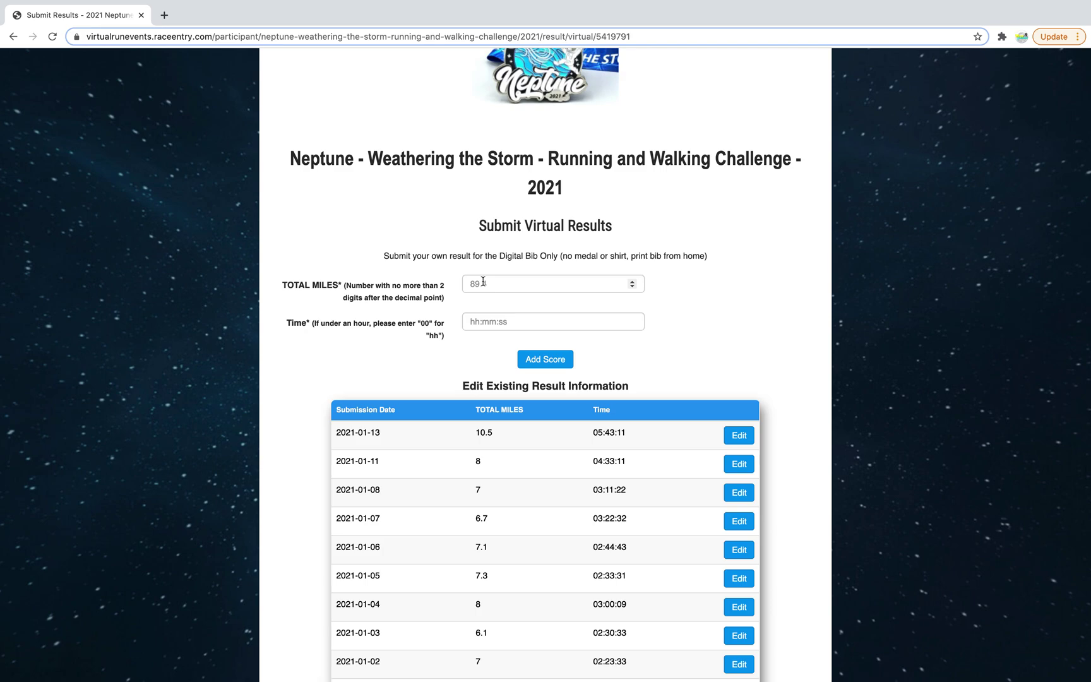
pyautogui.click(483, 281)
pyautogui.write('75')
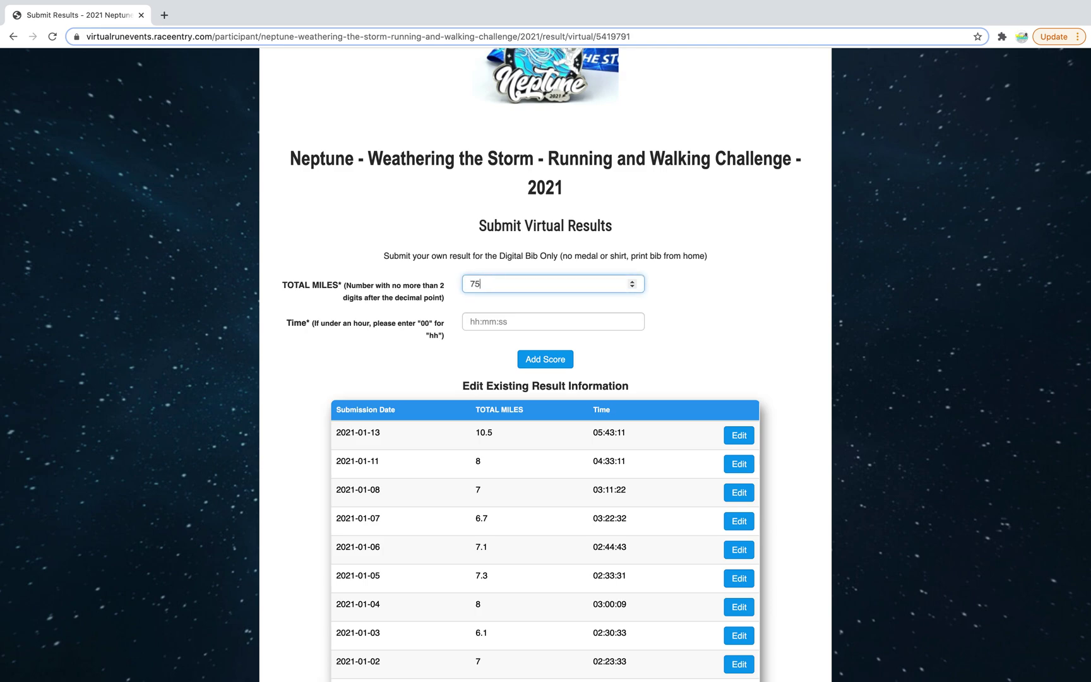
pyautogui.click(471, 321)
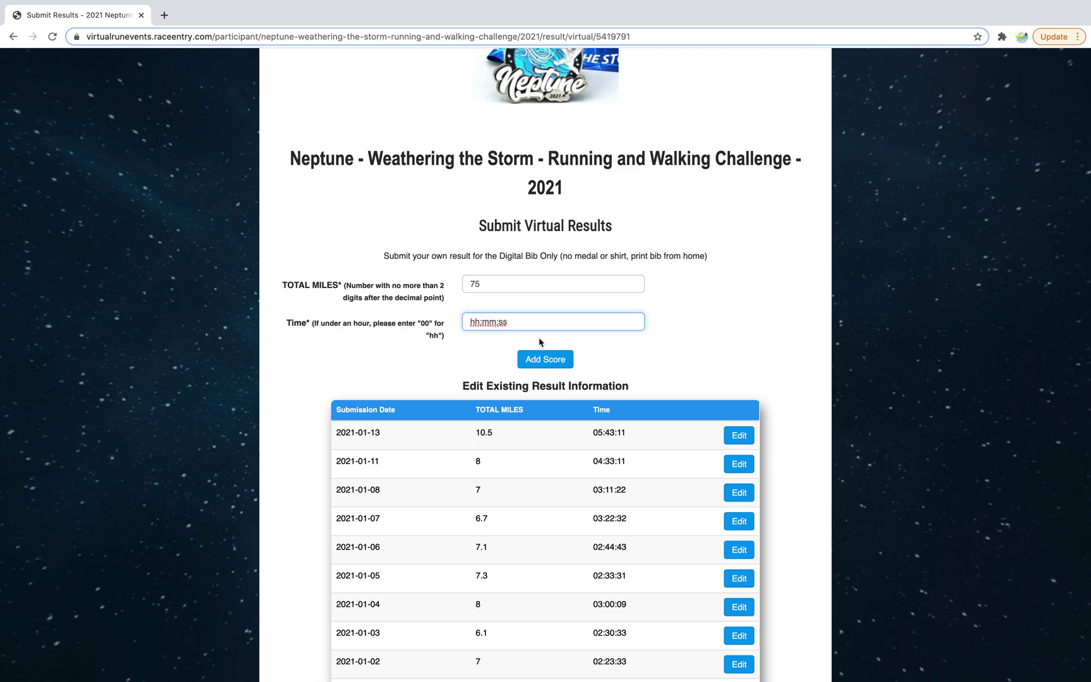
pyautogui.write('09:22:33')
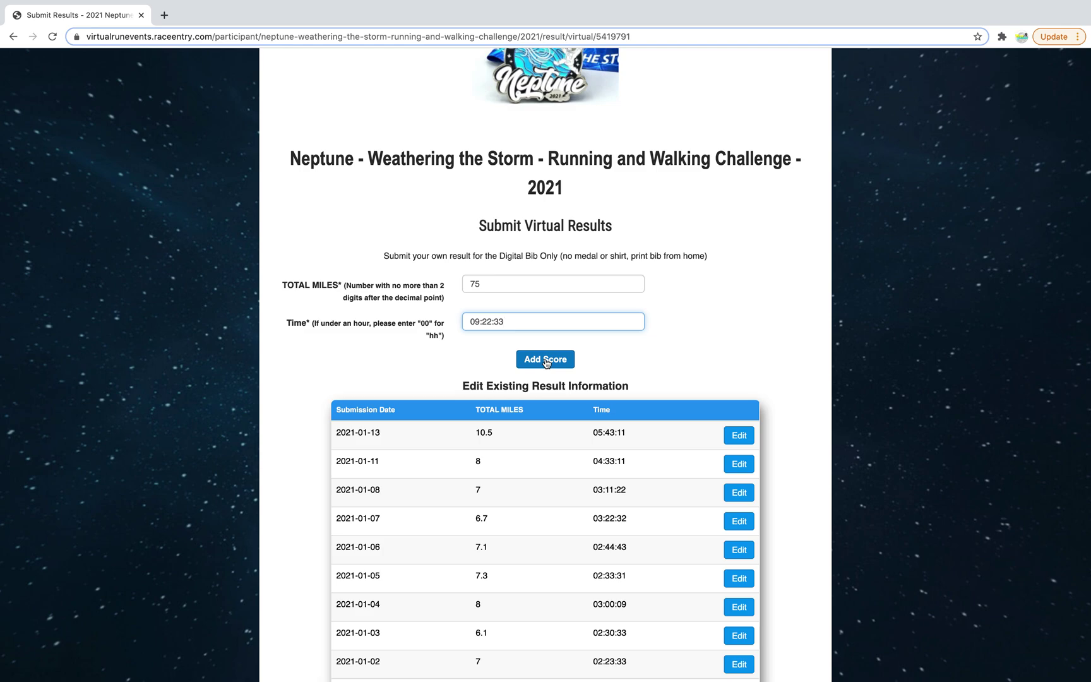
# - Change the result entry to 1 total mile with a time of 00:20:00 and add the score
pyautogui.scroll(-1, 546, 363)
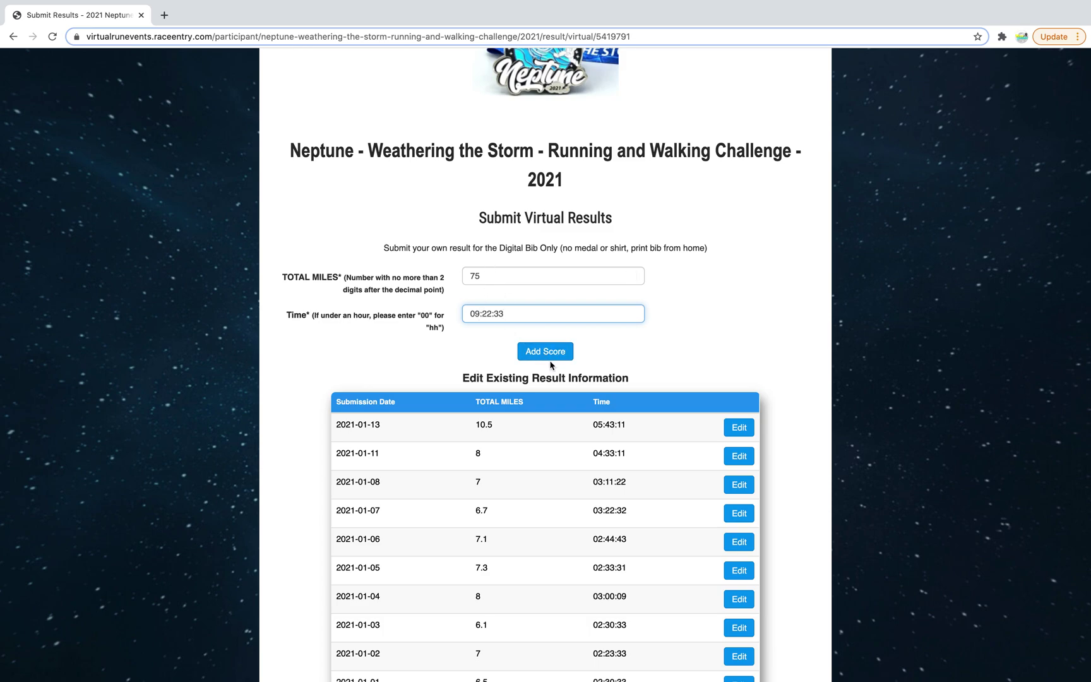
pyautogui.hotkey('shift', 'Tab')
pyautogui.press('BackSpace')
pyautogui.write('1')
pyautogui.click(471, 314)
pyautogui.write('00:20:00')
pyautogui.click(545, 356)
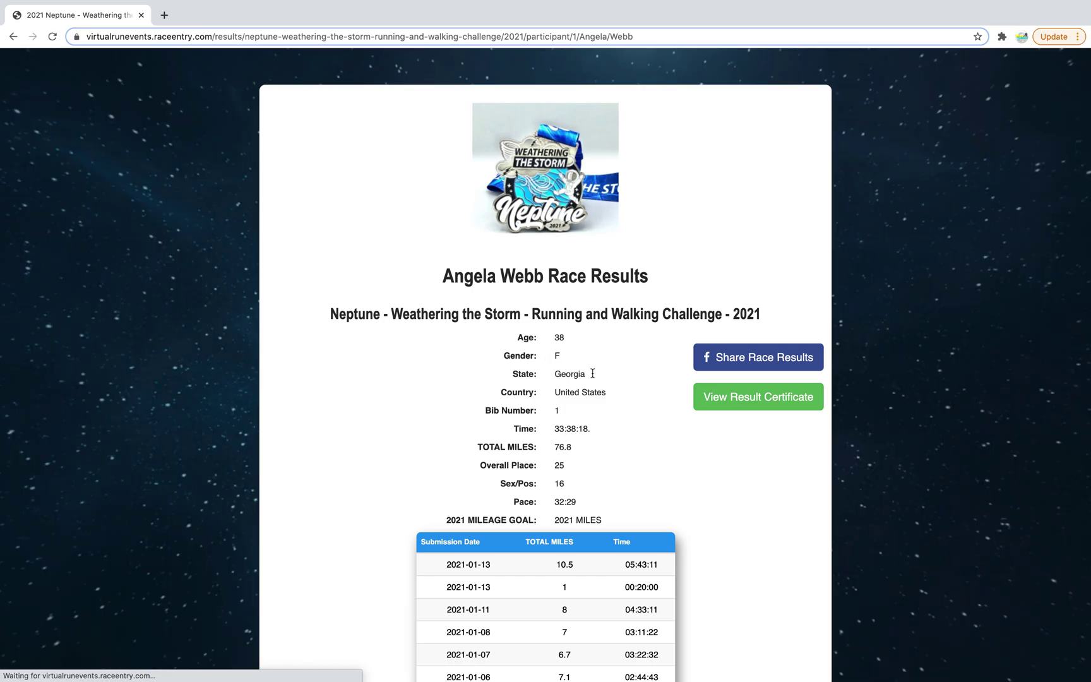
# - Review the participant's race results, checking the dated submissions and the total miles
pyautogui.scroll(-3, 645, 399)
pyautogui.scroll(-2, 644, 398)
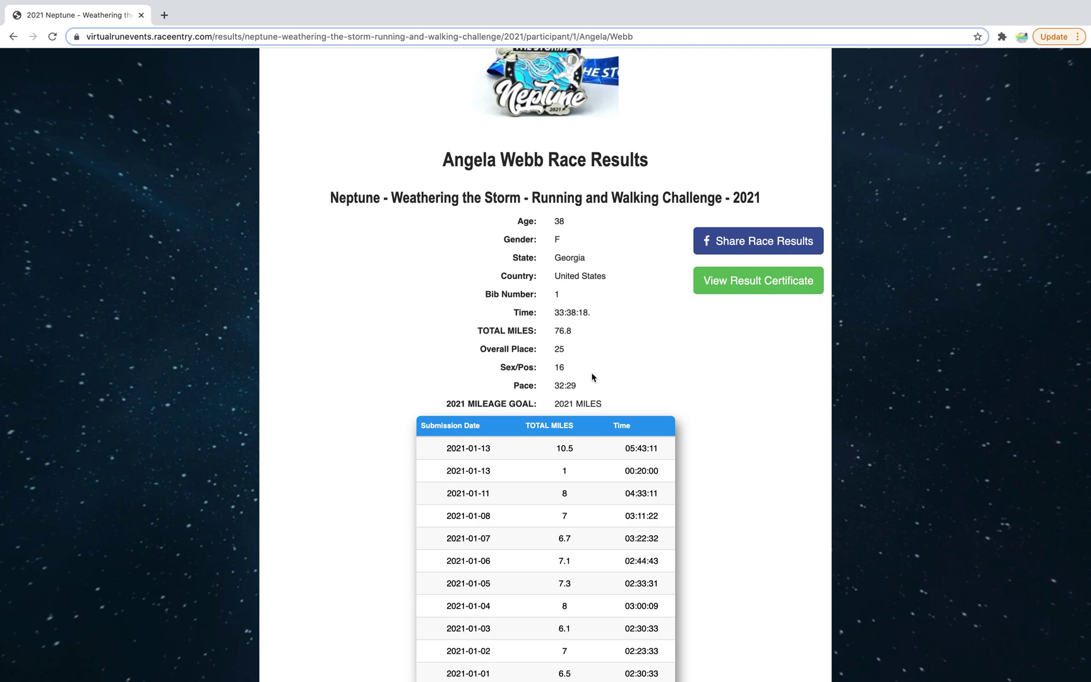
pyautogui.scroll(-5, 591, 375)
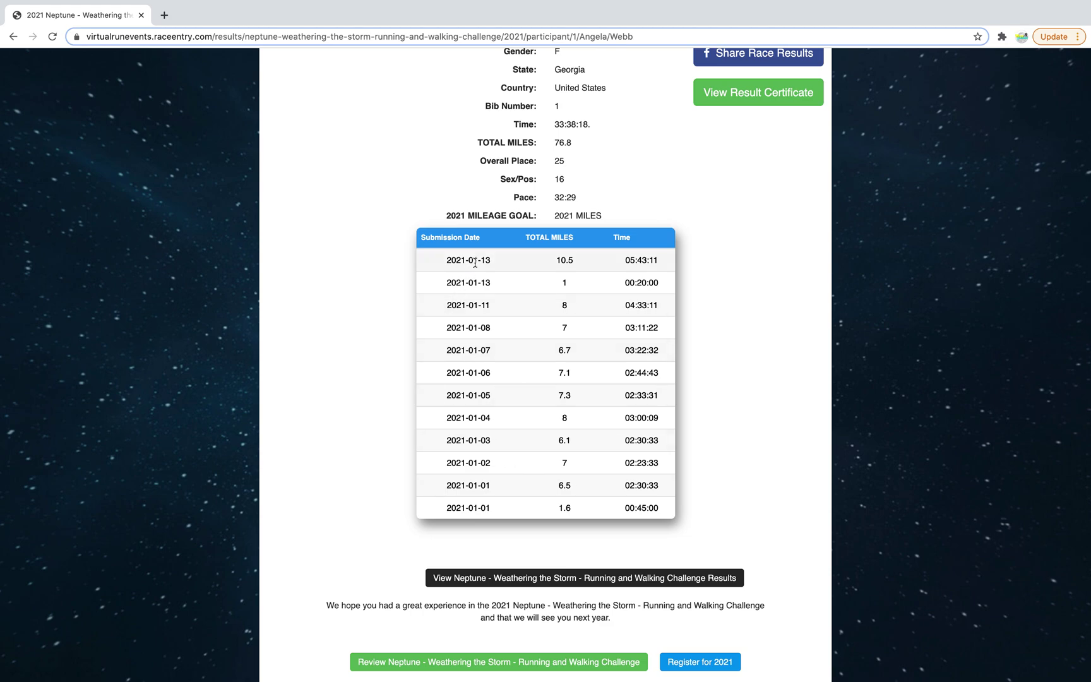
pyautogui.scroll(1, 575, 295)
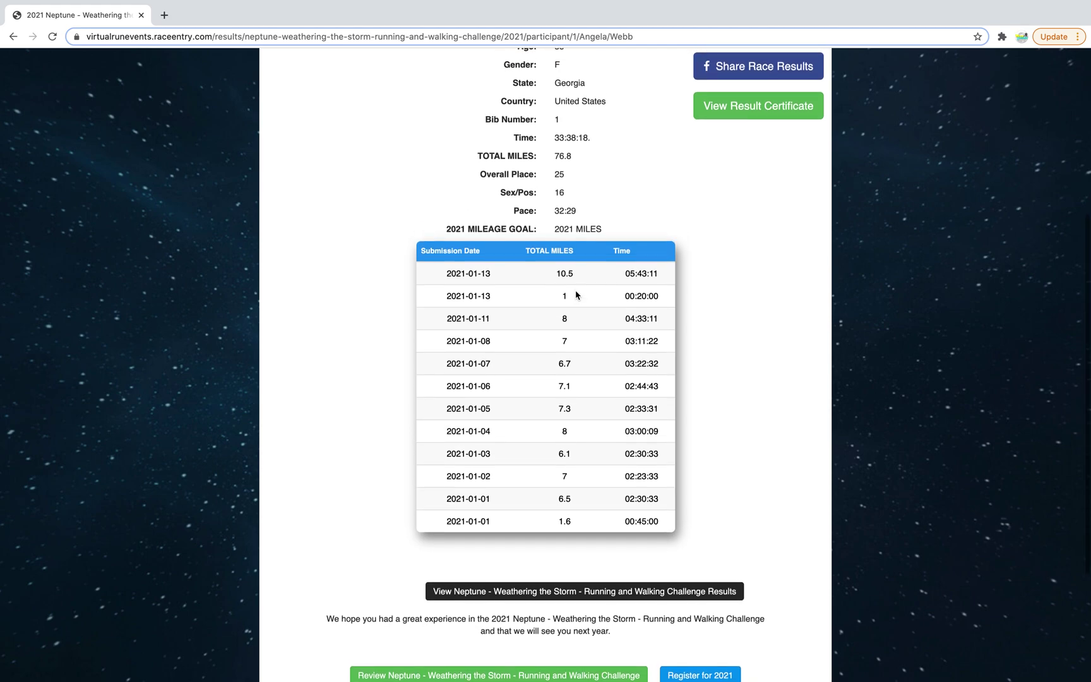
pyautogui.scroll(5, 576, 295)
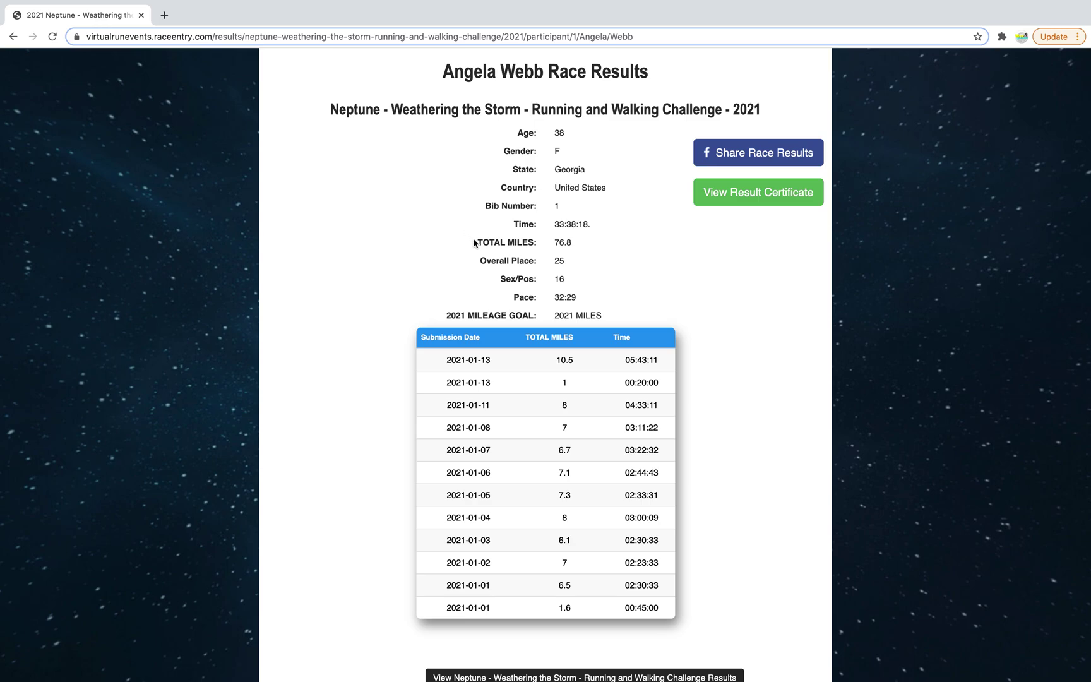
pyautogui.moveTo(484, 243); pyautogui.dragTo(584, 241)
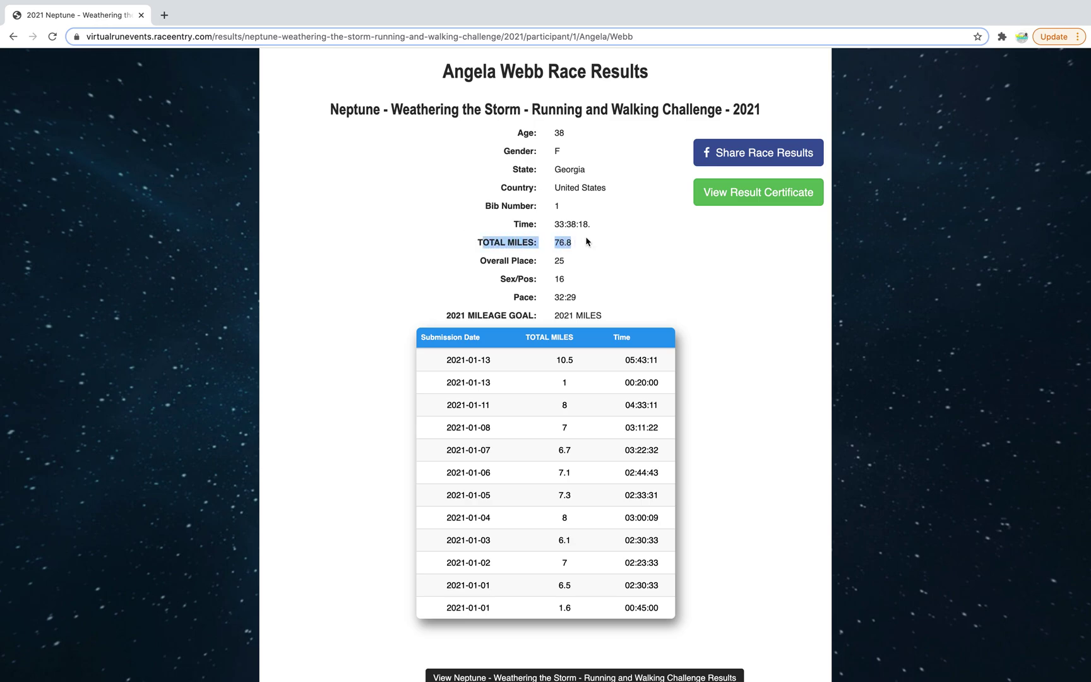
pyautogui.click(586, 245)
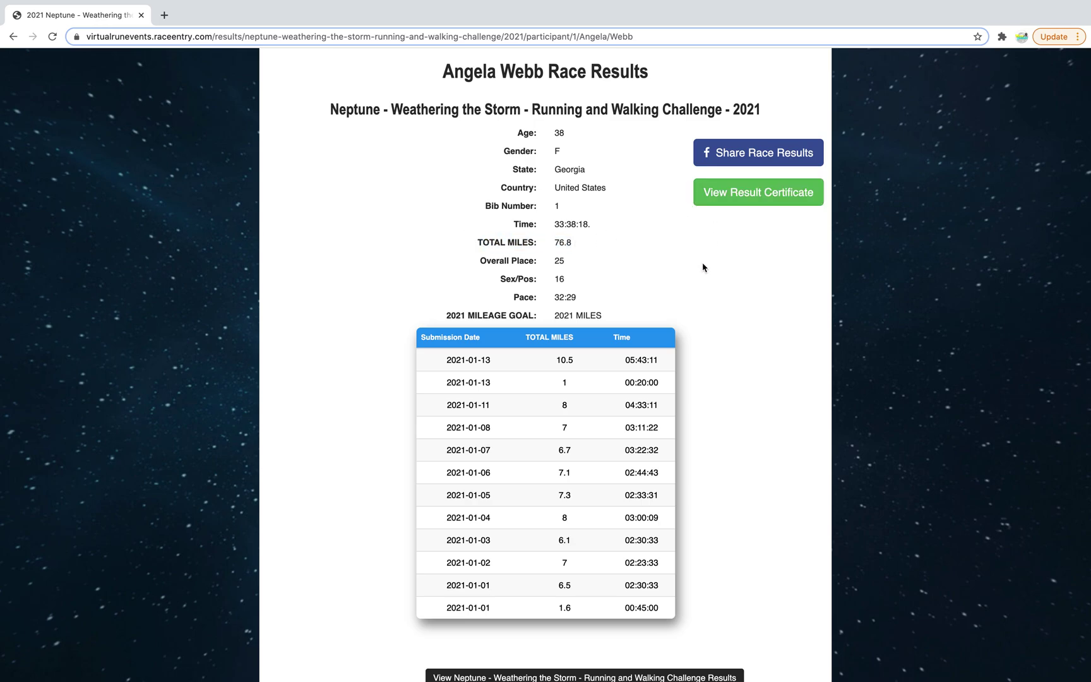
# - Open the overall Neptune challenge results and examine the group progress and the participant rankings on the first page
pyautogui.scroll(-5, 702, 261)
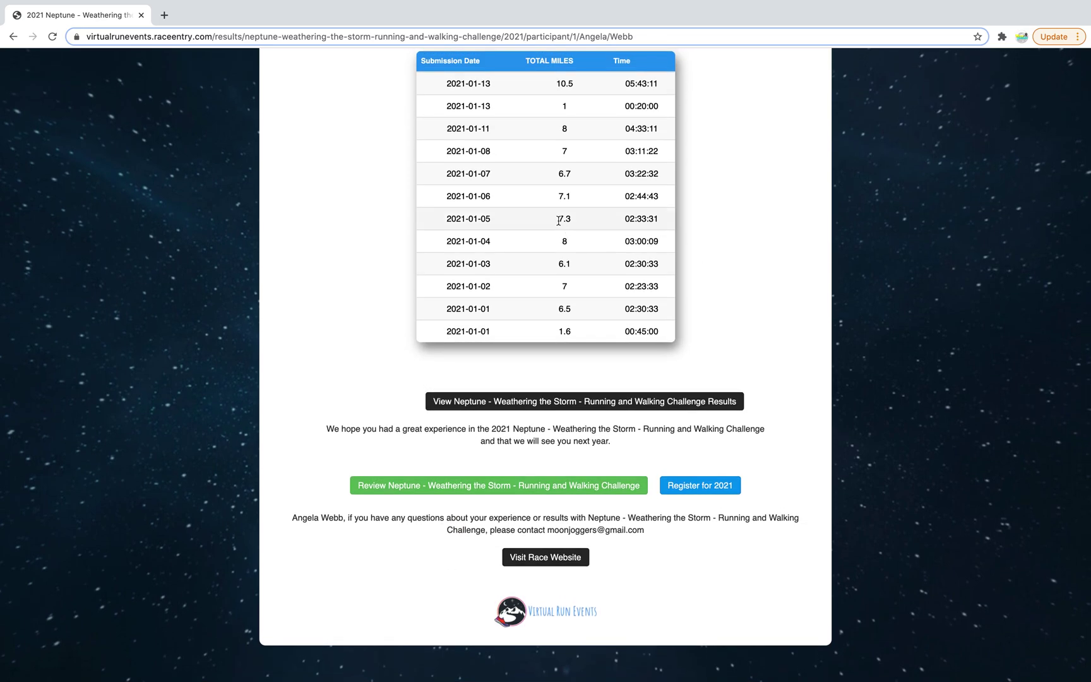
pyautogui.click(554, 402)
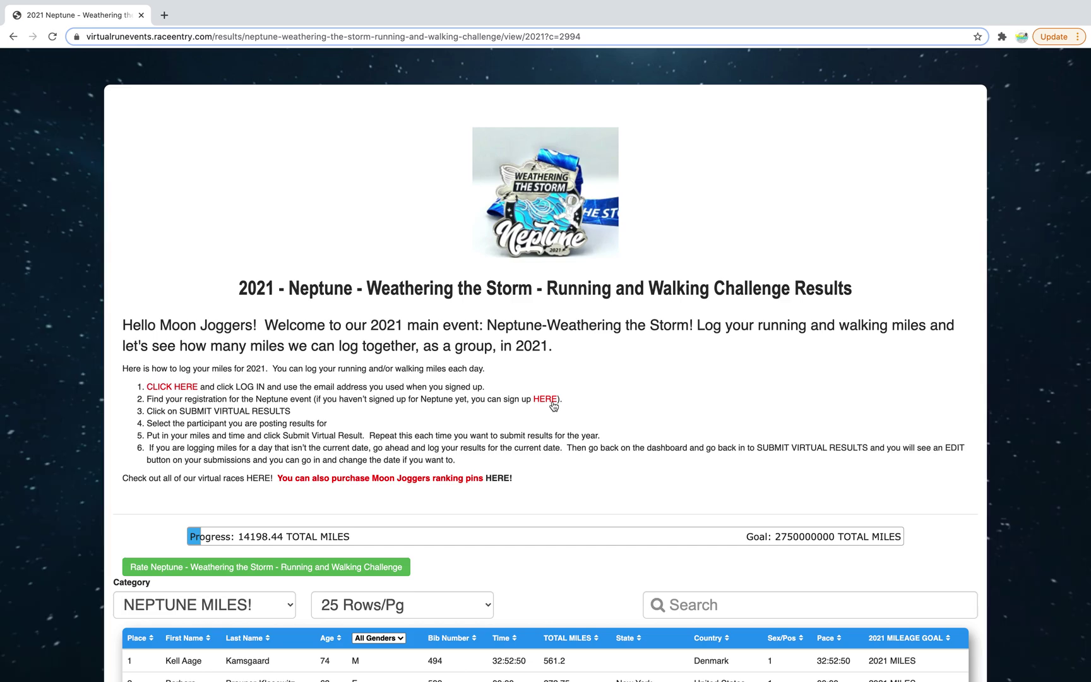
pyautogui.scroll(-3, 559, 441)
pyautogui.scroll(-2, 560, 442)
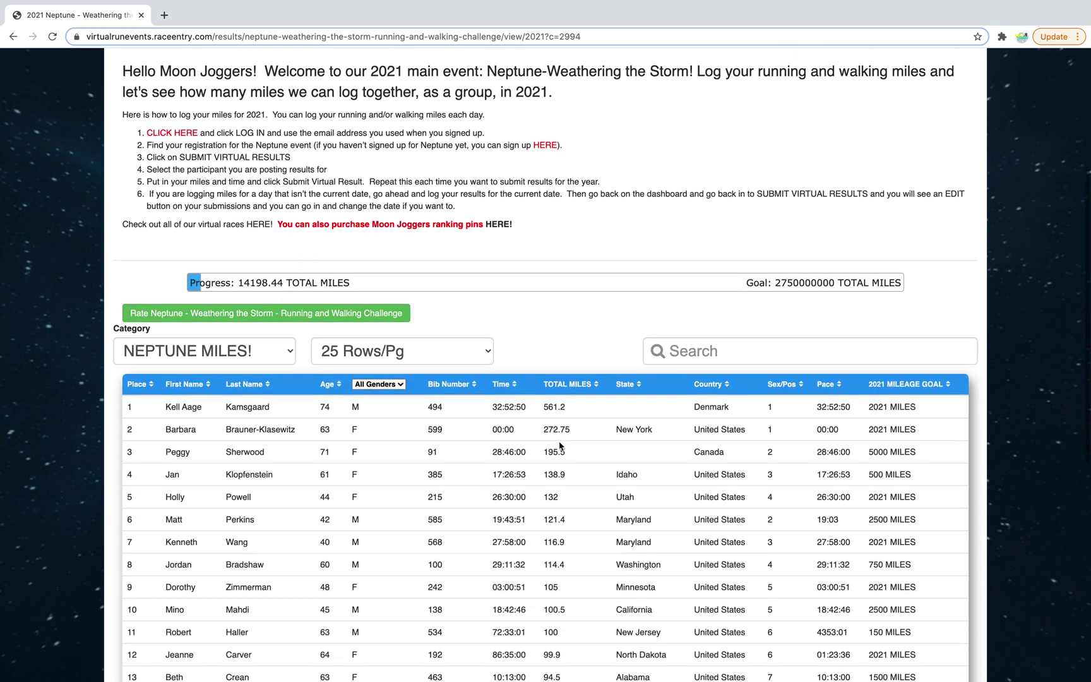
pyautogui.scroll(3, 560, 444)
pyautogui.scroll(-4, 560, 446)
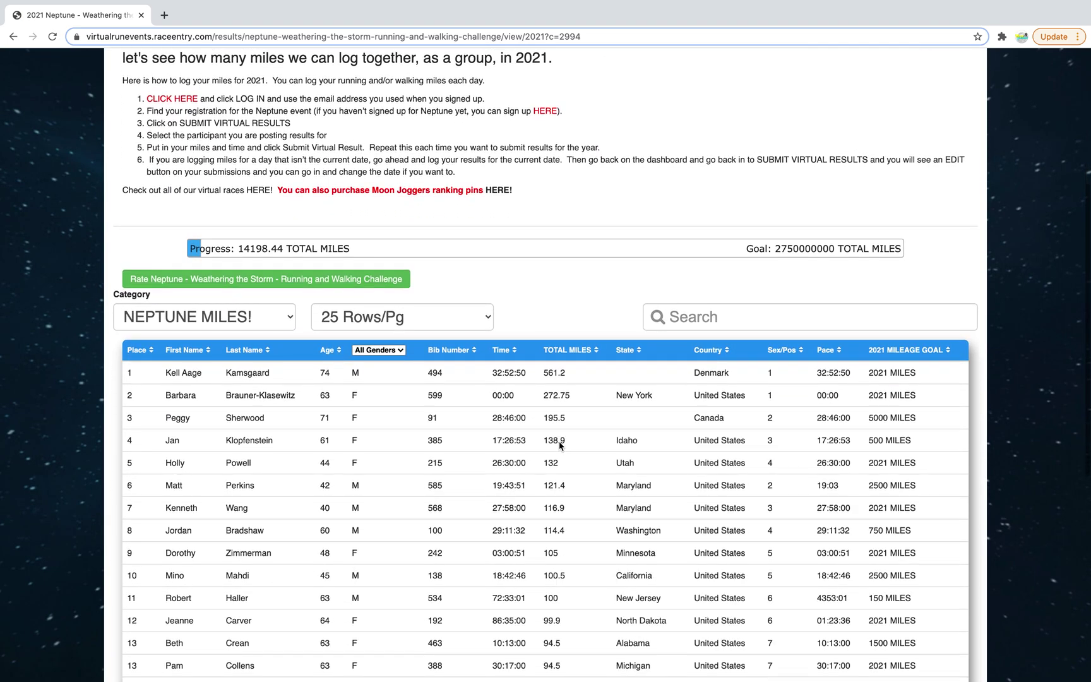
pyautogui.scroll(4, 554, 481)
pyautogui.scroll(1, 554, 481)
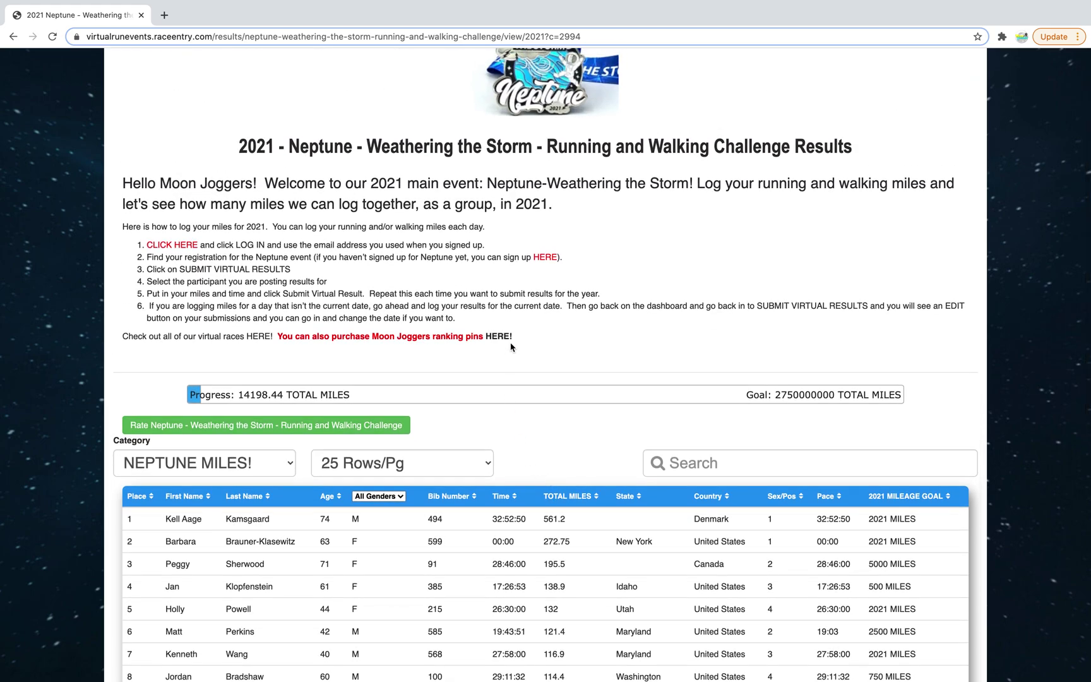
pyautogui.scroll(-3, 503, 349)
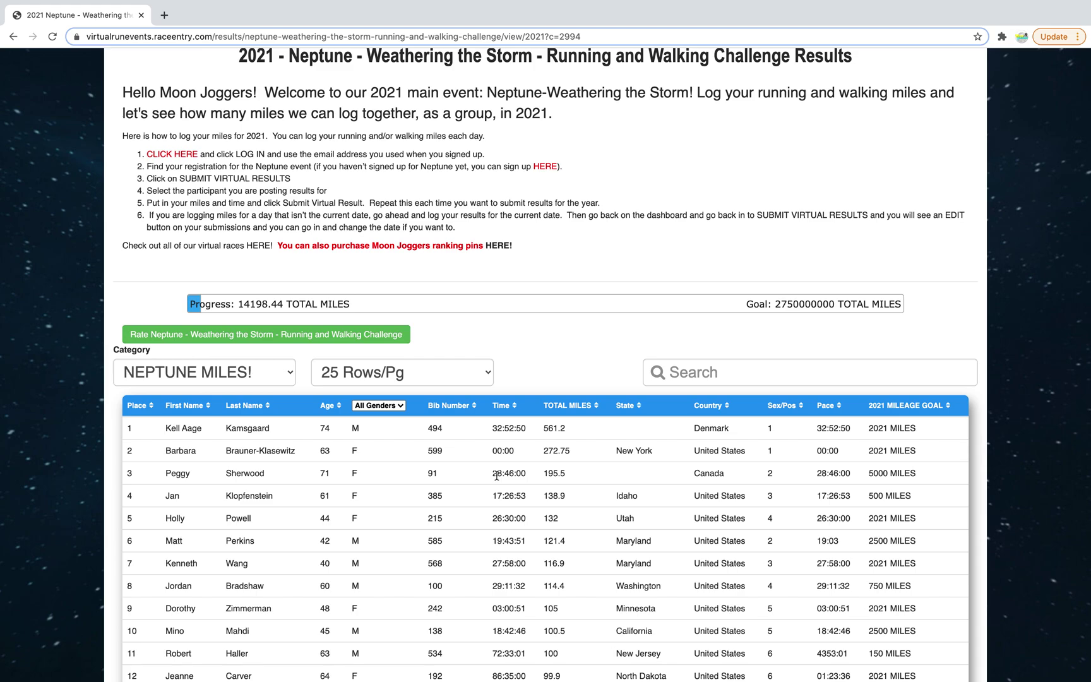
pyautogui.scroll(-3, 497, 475)
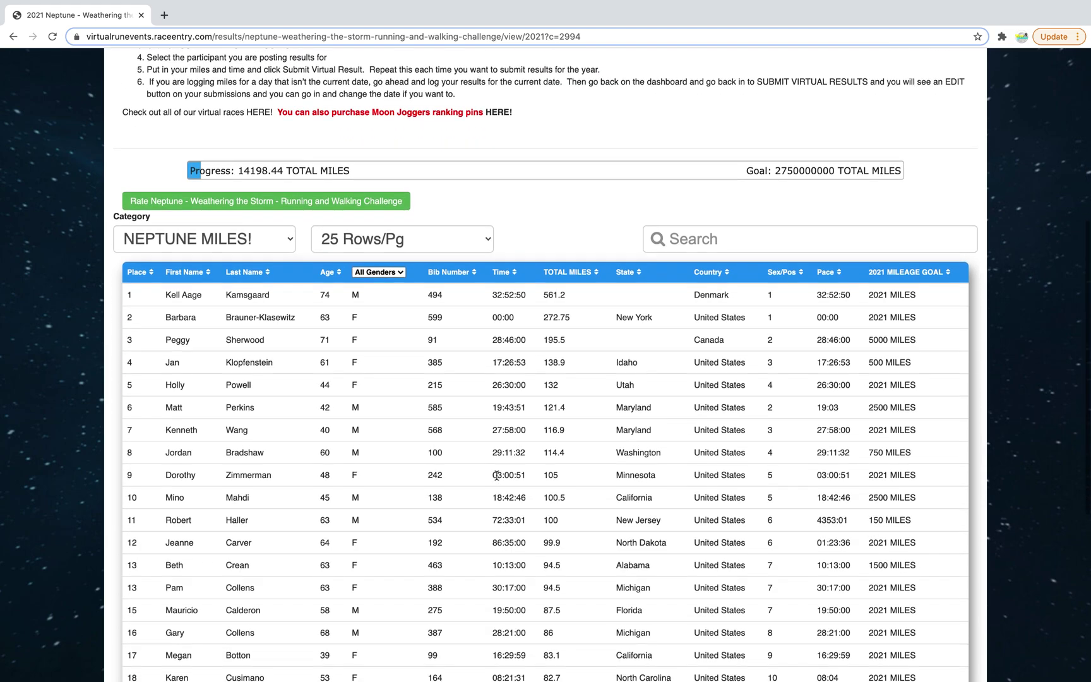
pyautogui.scroll(1, 497, 475)
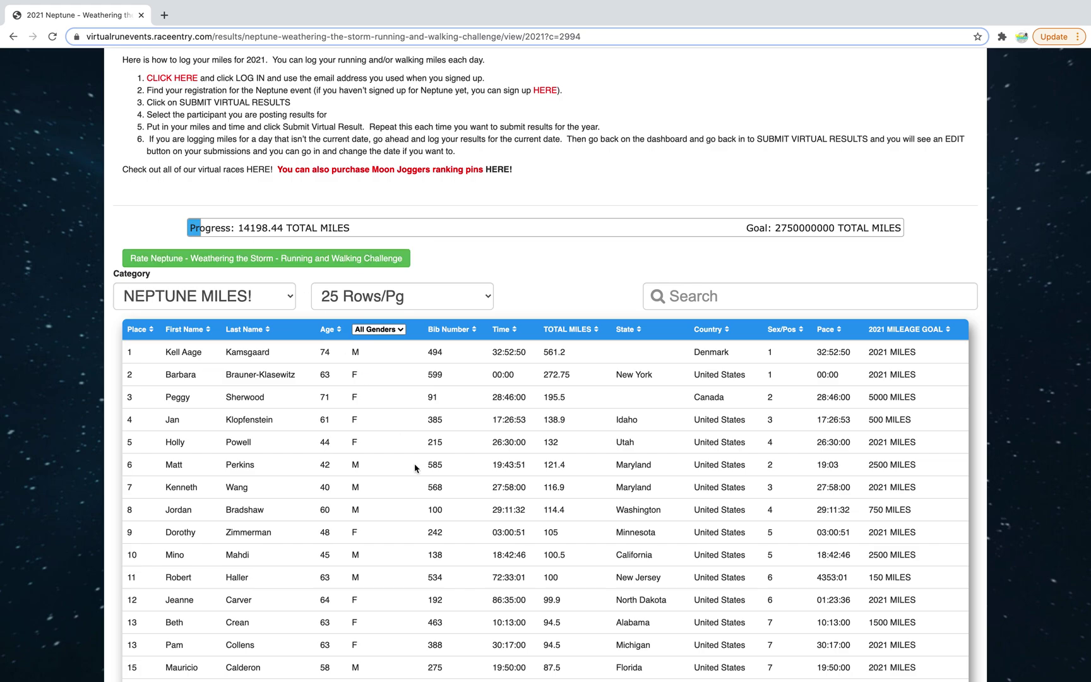
pyautogui.scroll(-2, 415, 468)
pyautogui.scroll(-3, 414, 469)
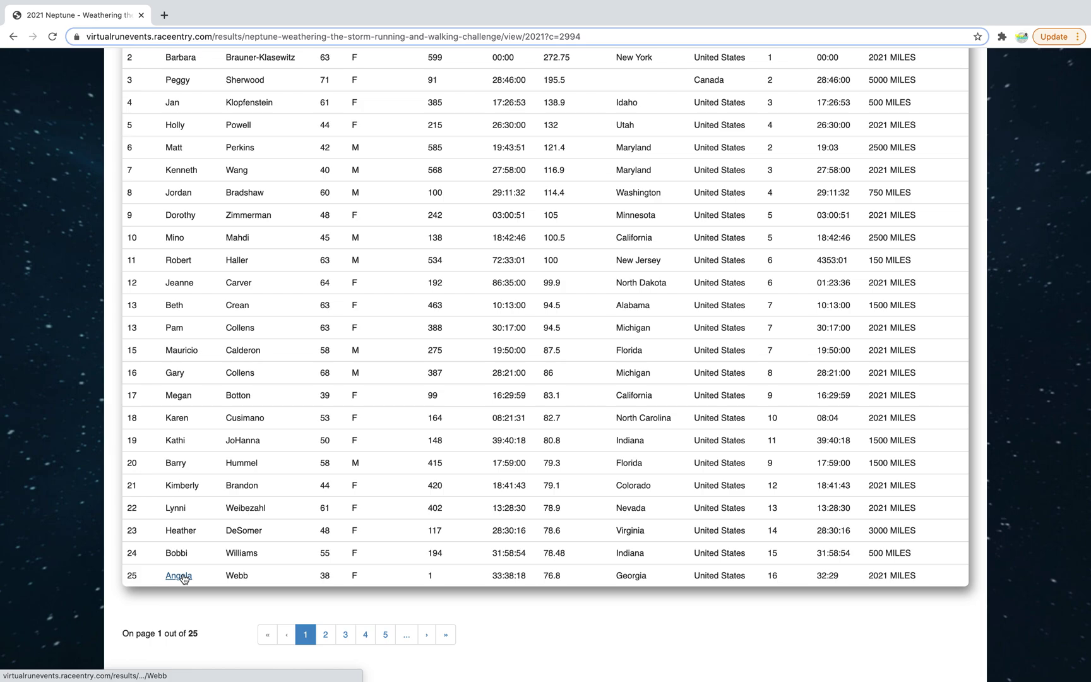
# - View the individual results of the participant ranked 25th, and close that page again
pyautogui.click(182, 575)
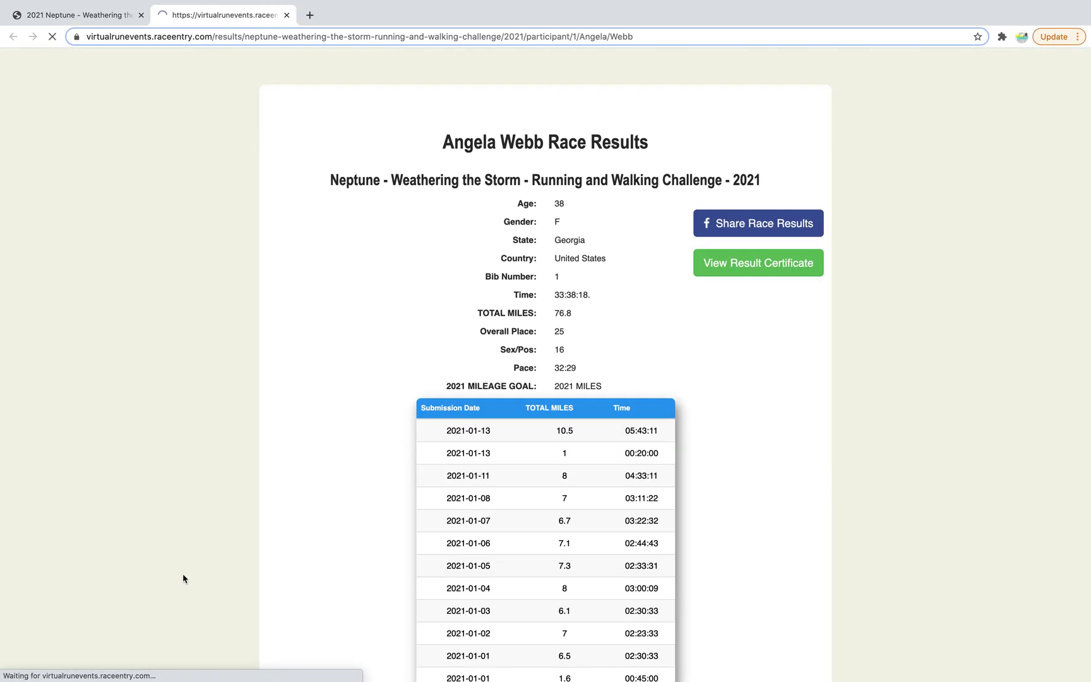
pyautogui.scroll(-4, 370, 517)
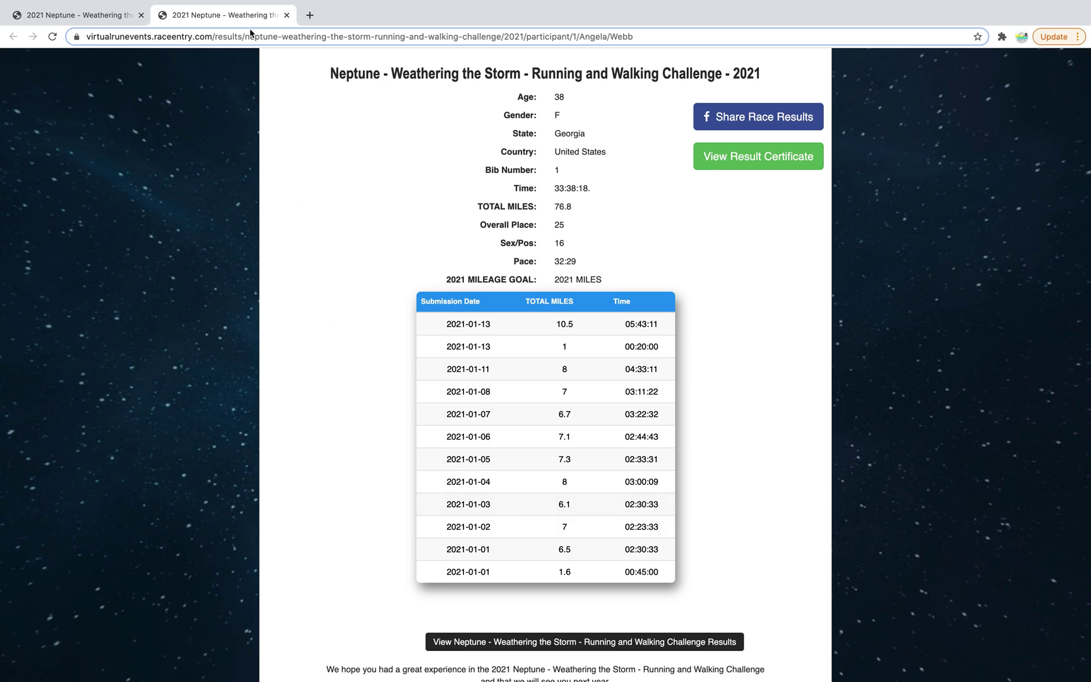
pyautogui.click(286, 15)
# - View the submissions of the participant ranked 21st, and close that results page
pyautogui.scroll(2, 168, 546)
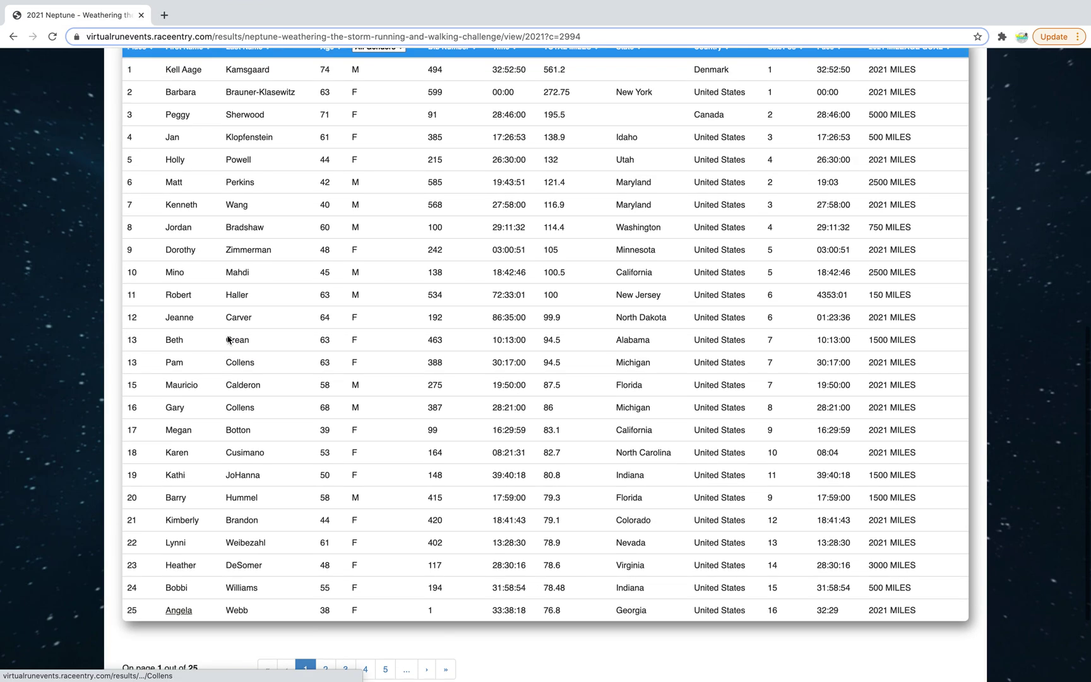
pyautogui.click(180, 526)
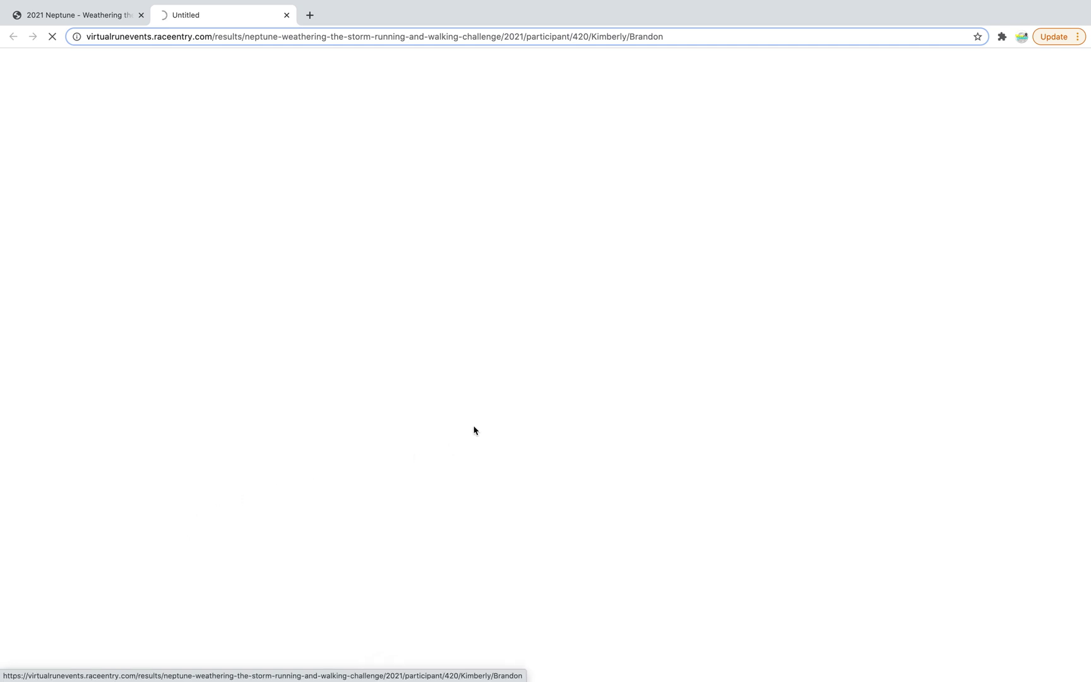
pyautogui.scroll(-1, 435, 360)
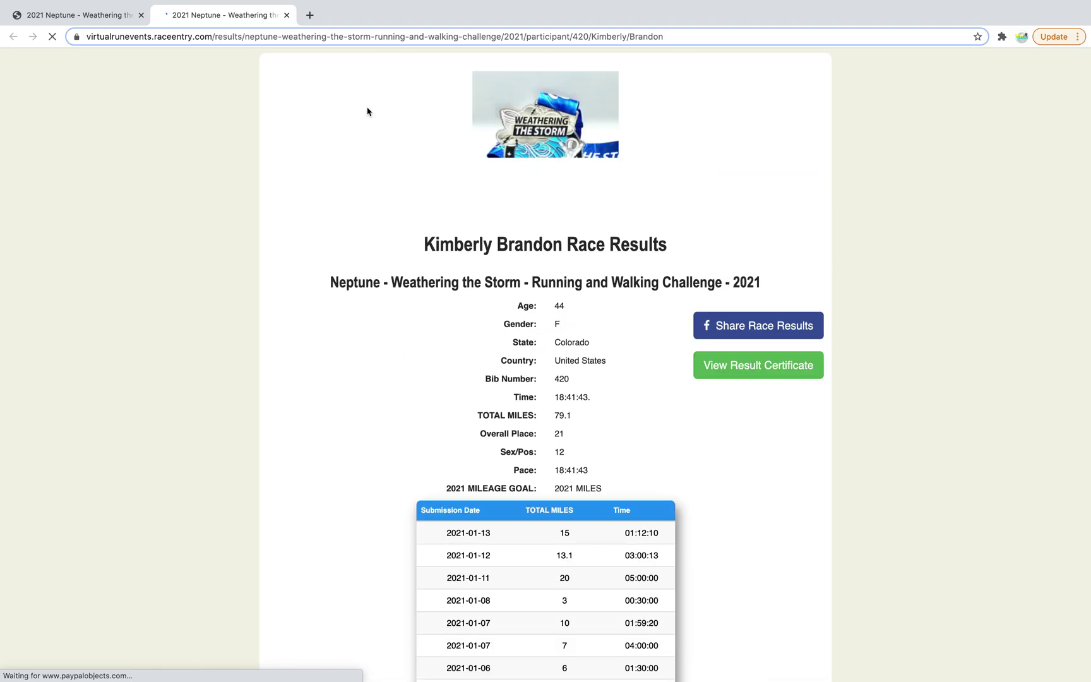
pyautogui.scroll(-5, 387, 275)
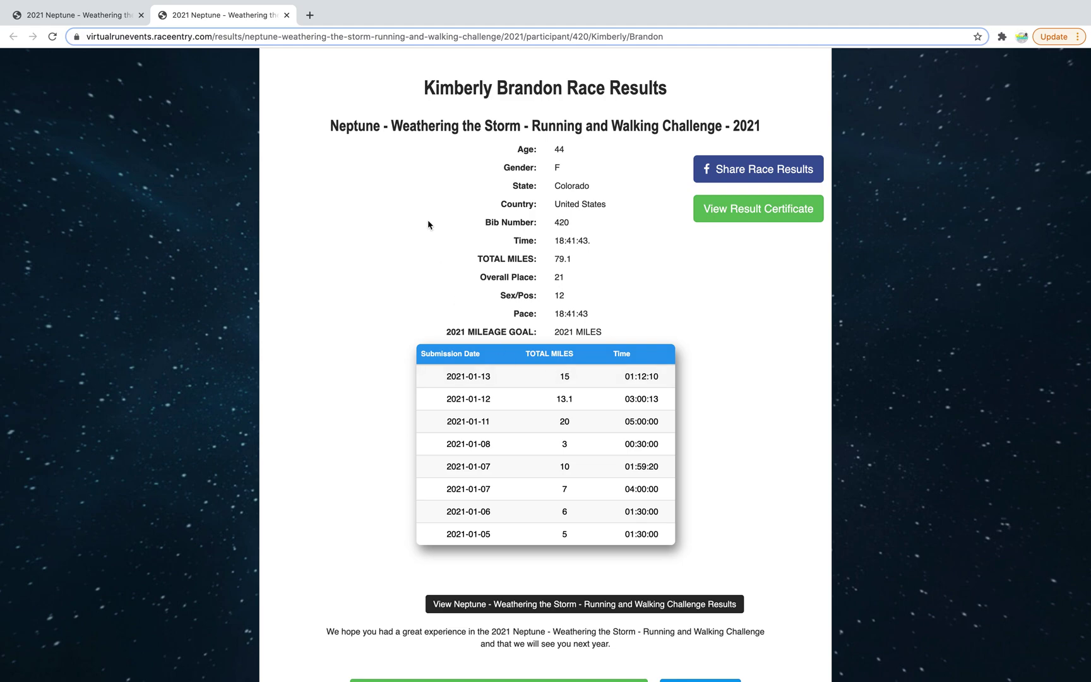
pyautogui.click(287, 16)
# - Return from the challenge results to the race's participant dashboard and show its option tiles
pyautogui.scroll(10, 145, 113)
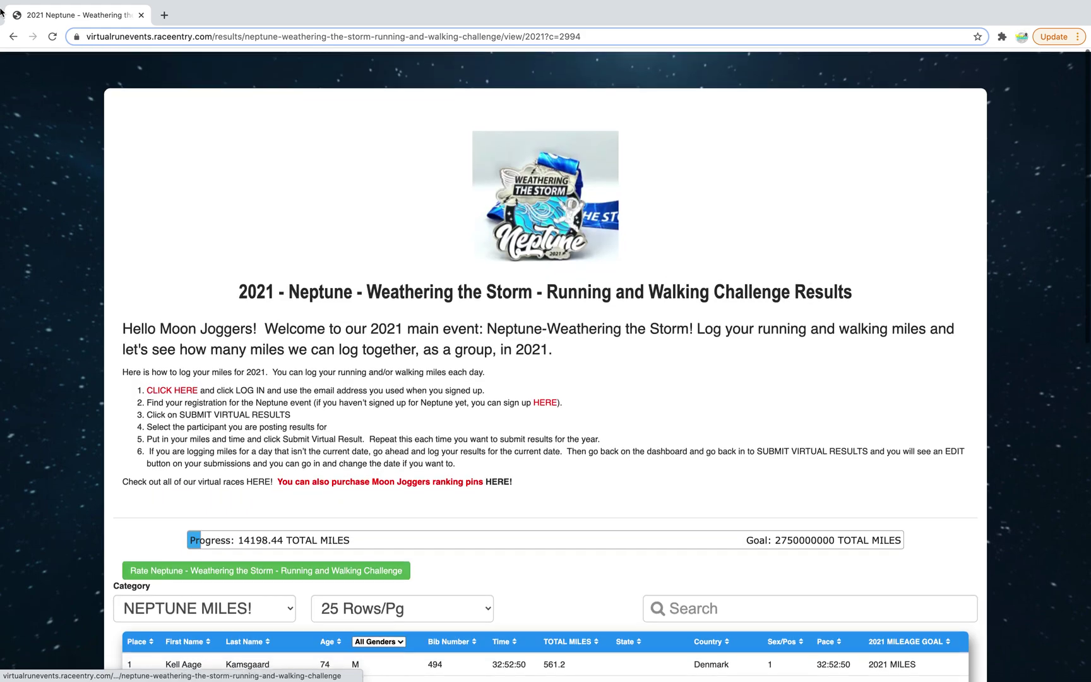
pyautogui.click(13, 36)
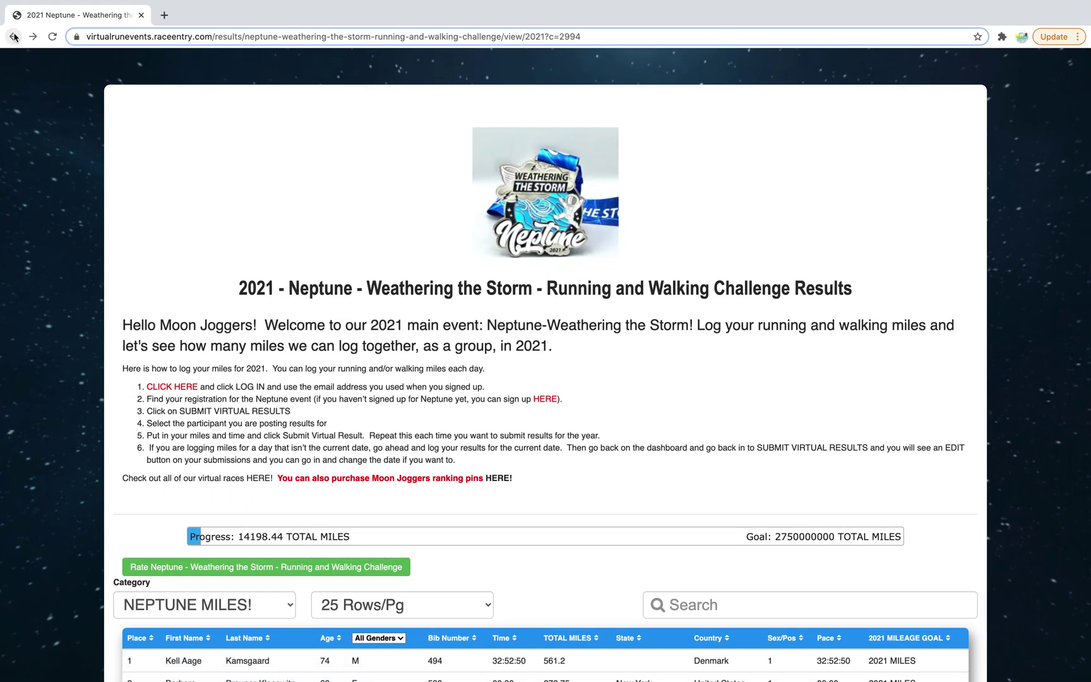
pyautogui.click(13, 37)
pyautogui.click(13, 37)
pyautogui.click(12, 37)
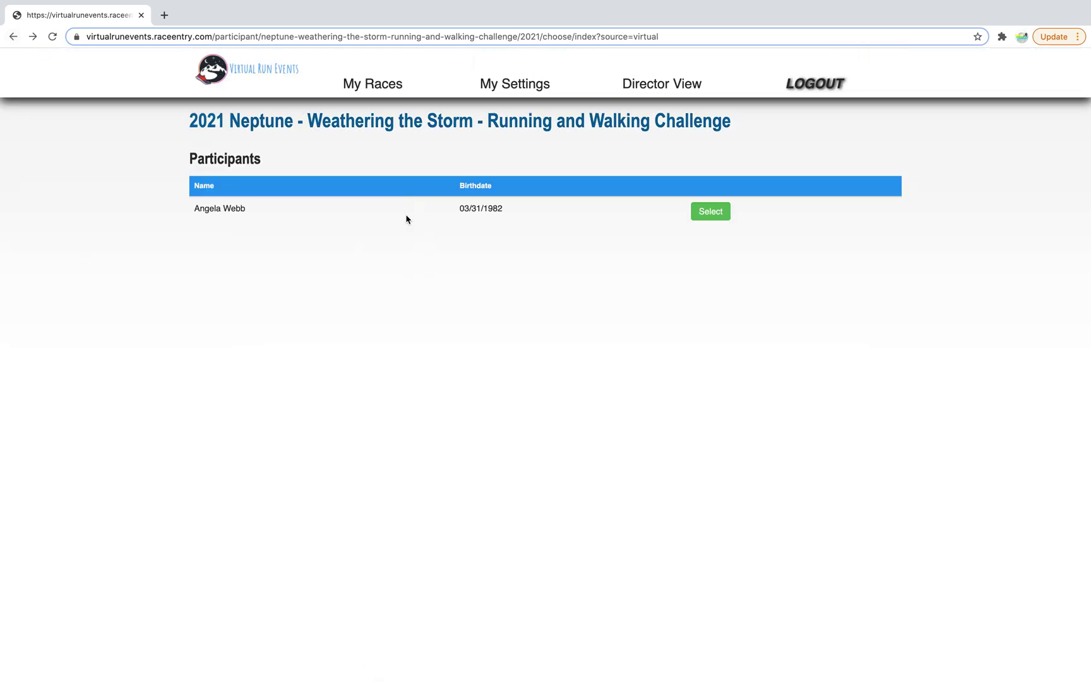
pyautogui.click(13, 36)
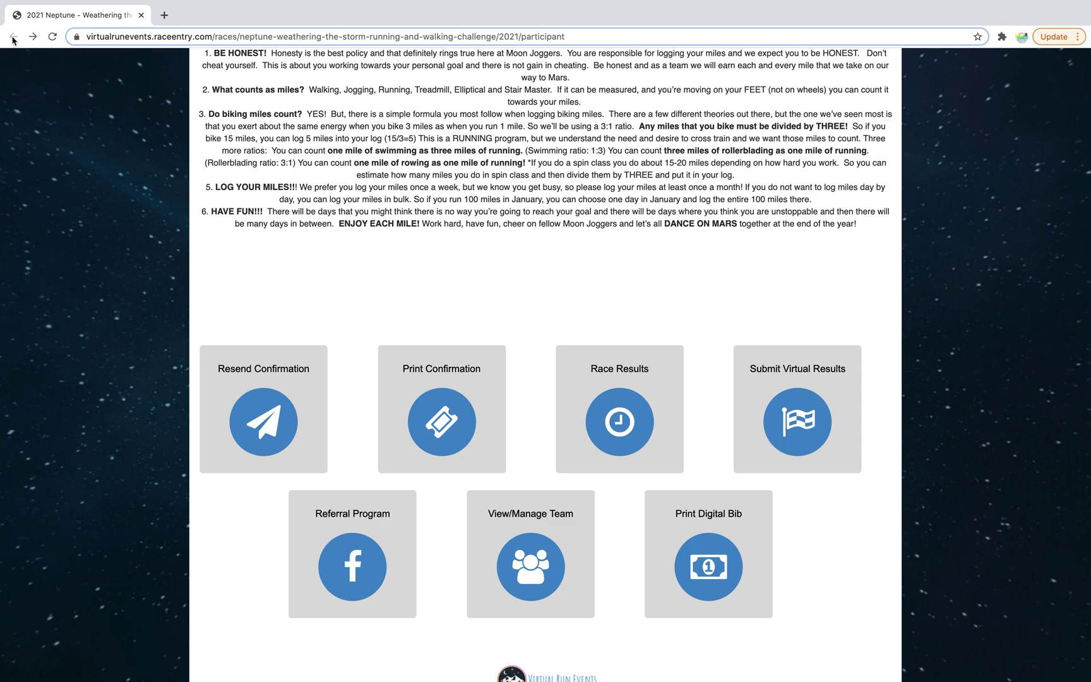
pyautogui.scroll(-2, 519, 363)
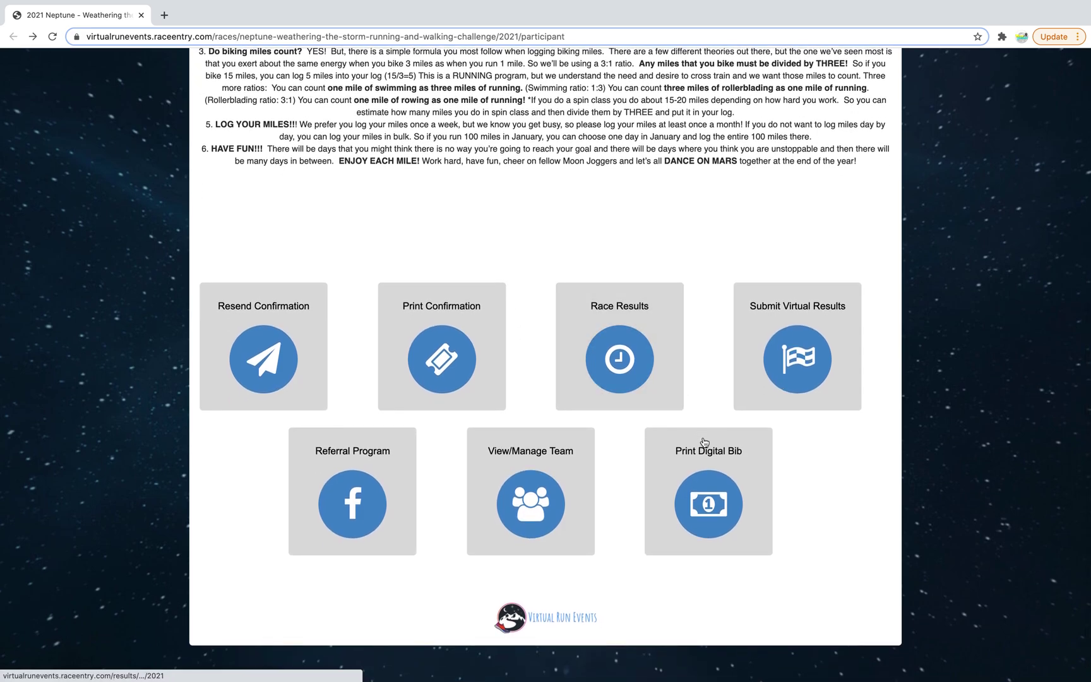
# - Open the virtual results submission page for the registered participant and show the list of existing entries
pyautogui.click(802, 354)
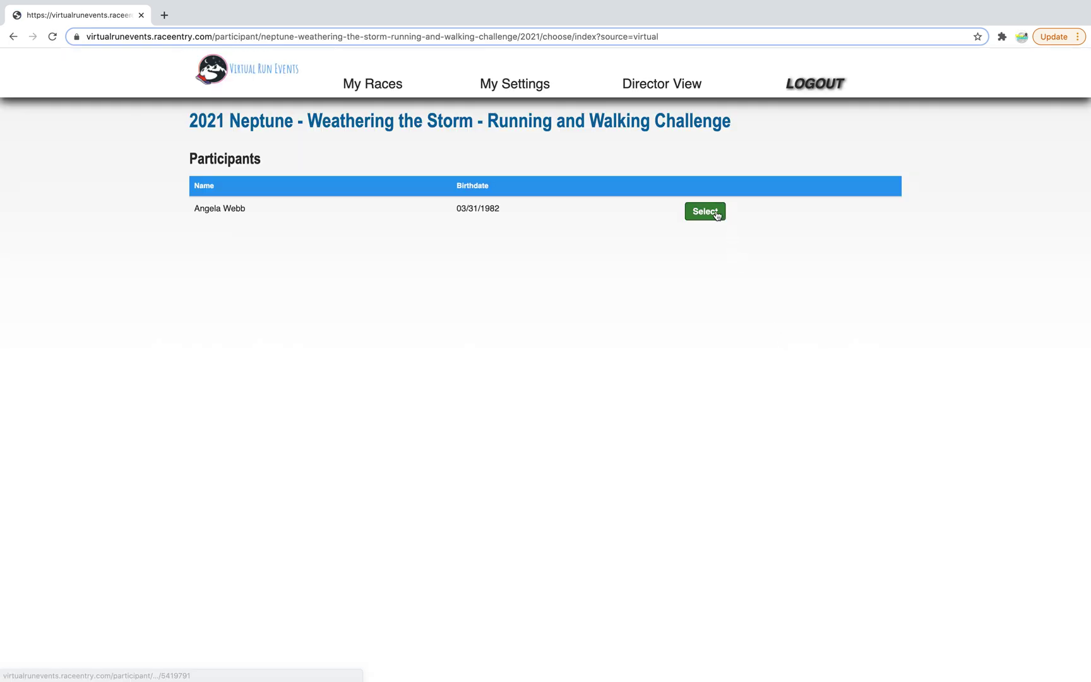
pyautogui.click(716, 214)
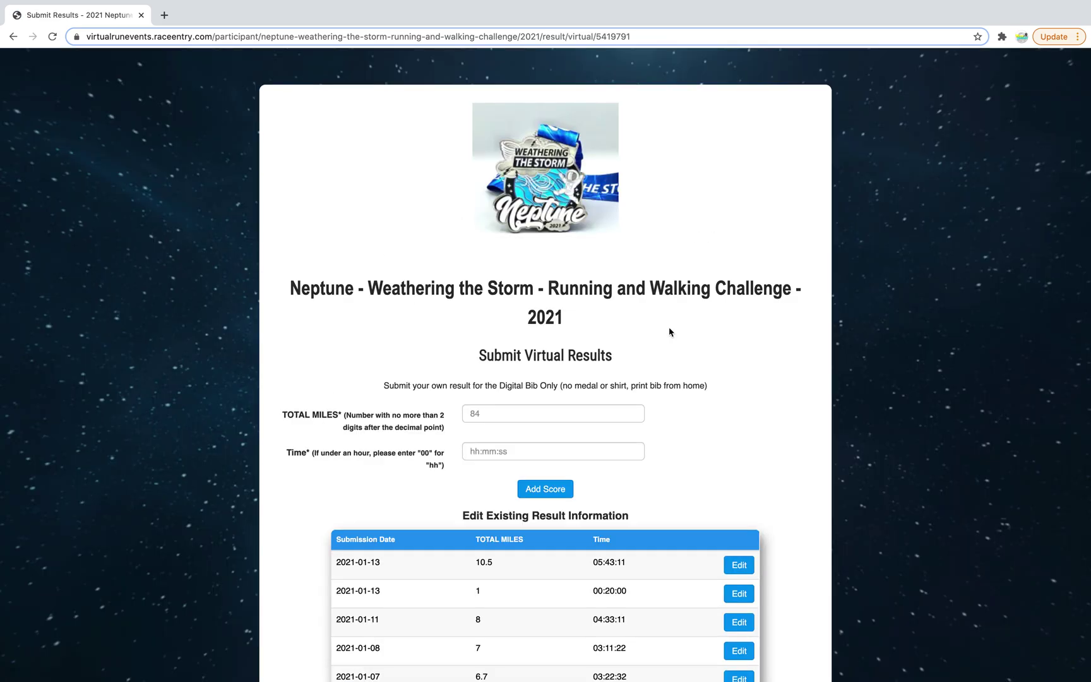
pyautogui.scroll(-2, 670, 331)
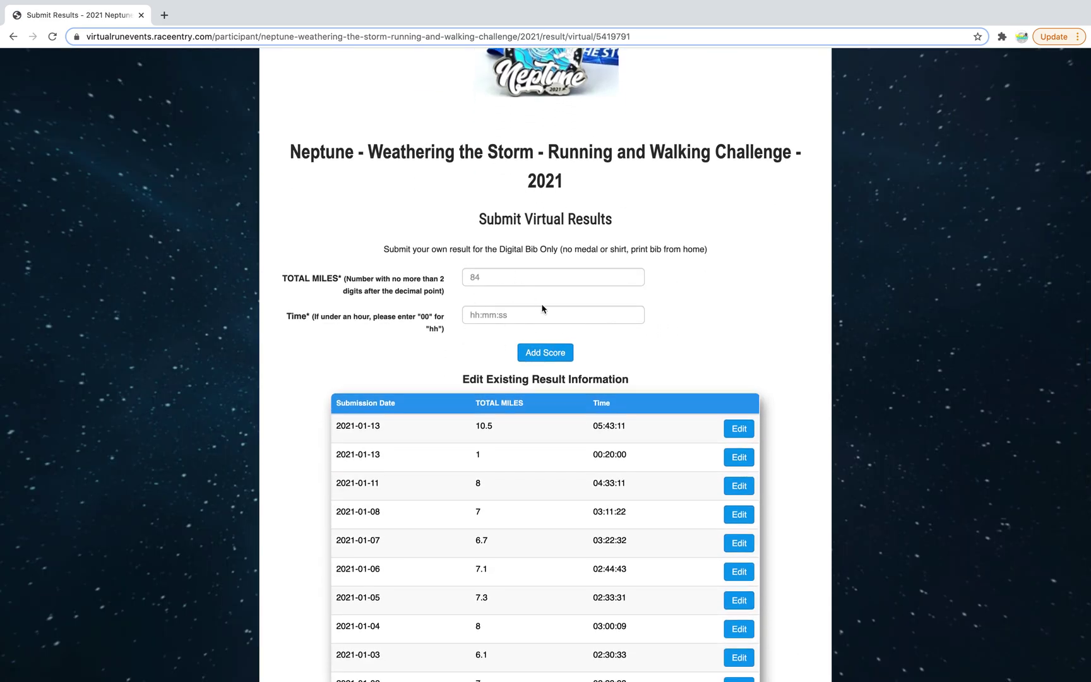
pyautogui.scroll(-3, 543, 309)
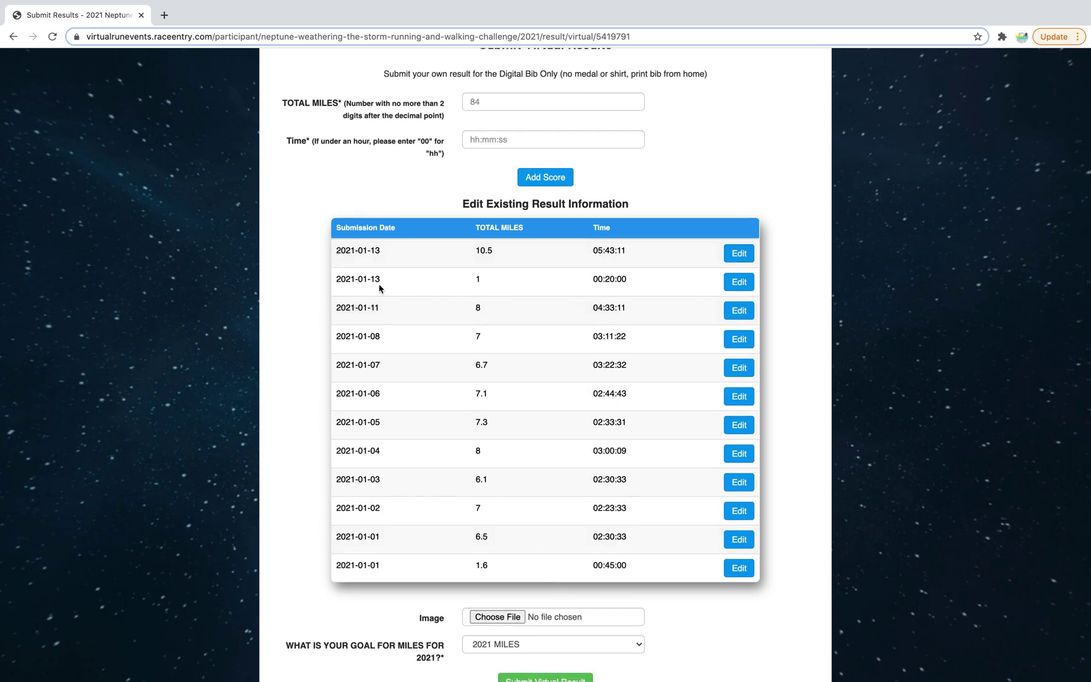
# - Change the submission date of the 1-mile entry to 2021-01-12 and save the edited submission
pyautogui.click(740, 284)
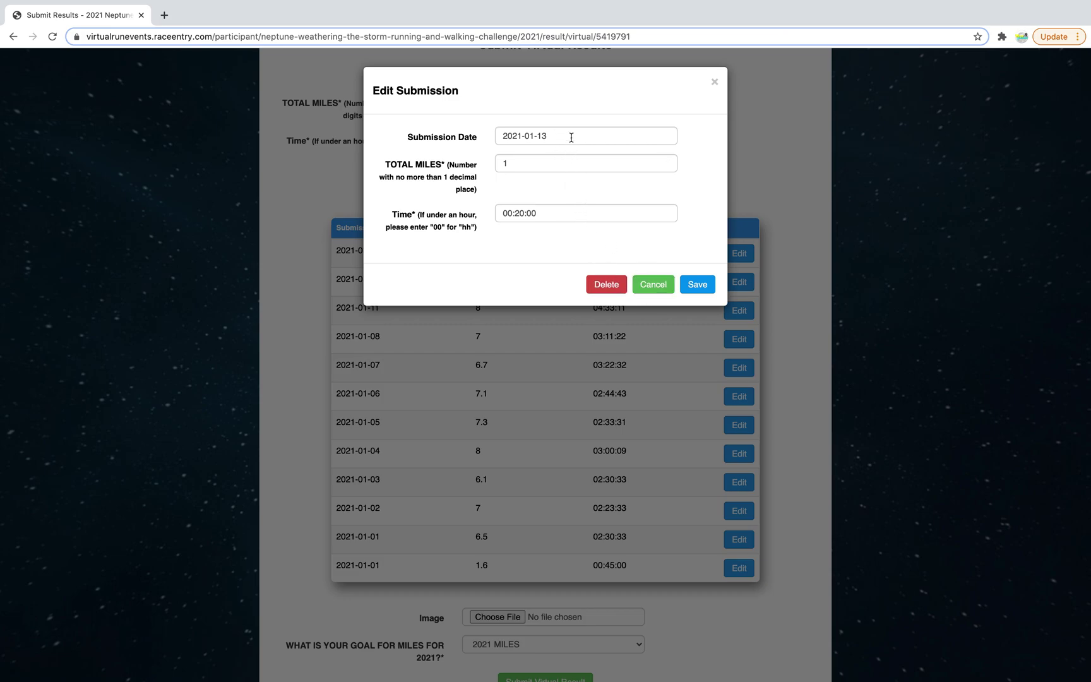
pyautogui.click(570, 136)
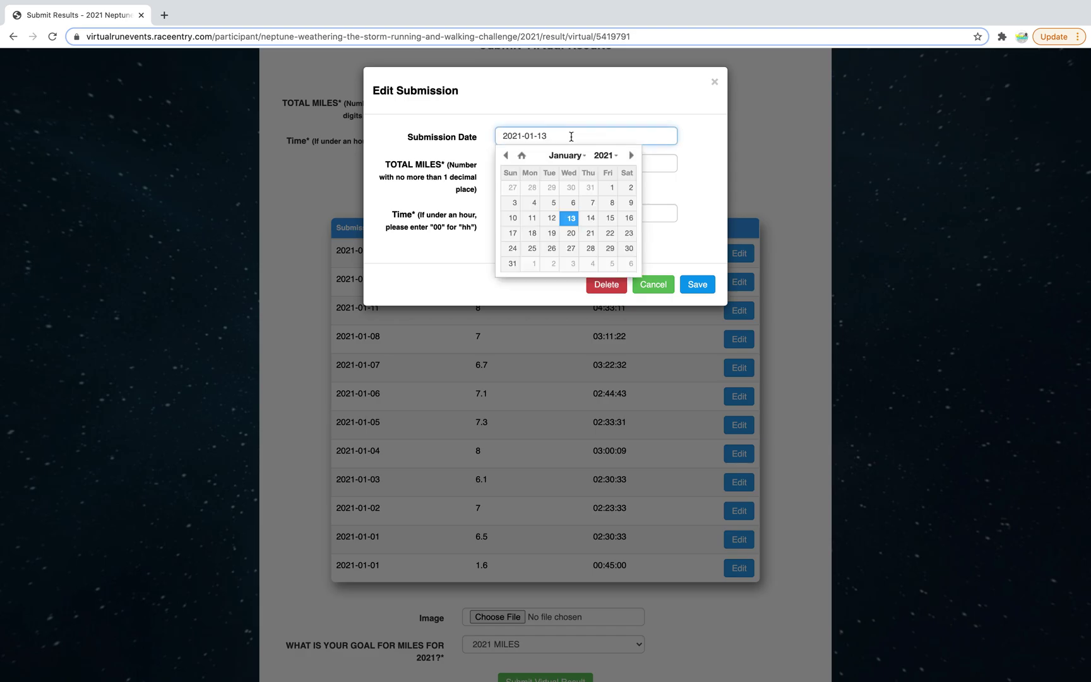
pyautogui.click(553, 218)
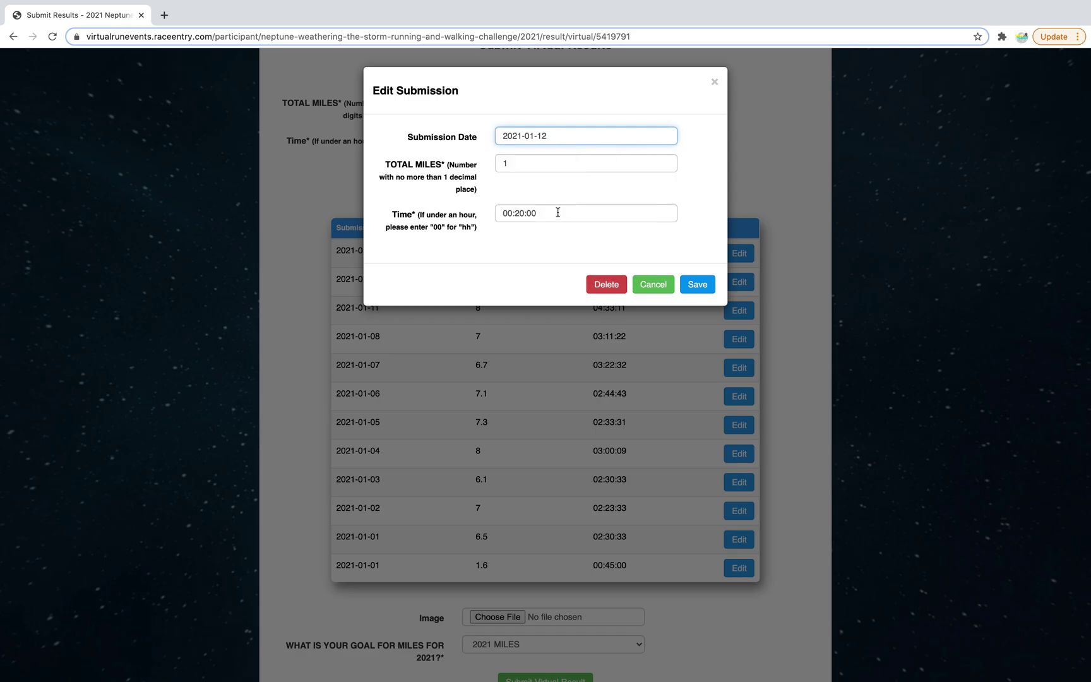
pyautogui.click(704, 285)
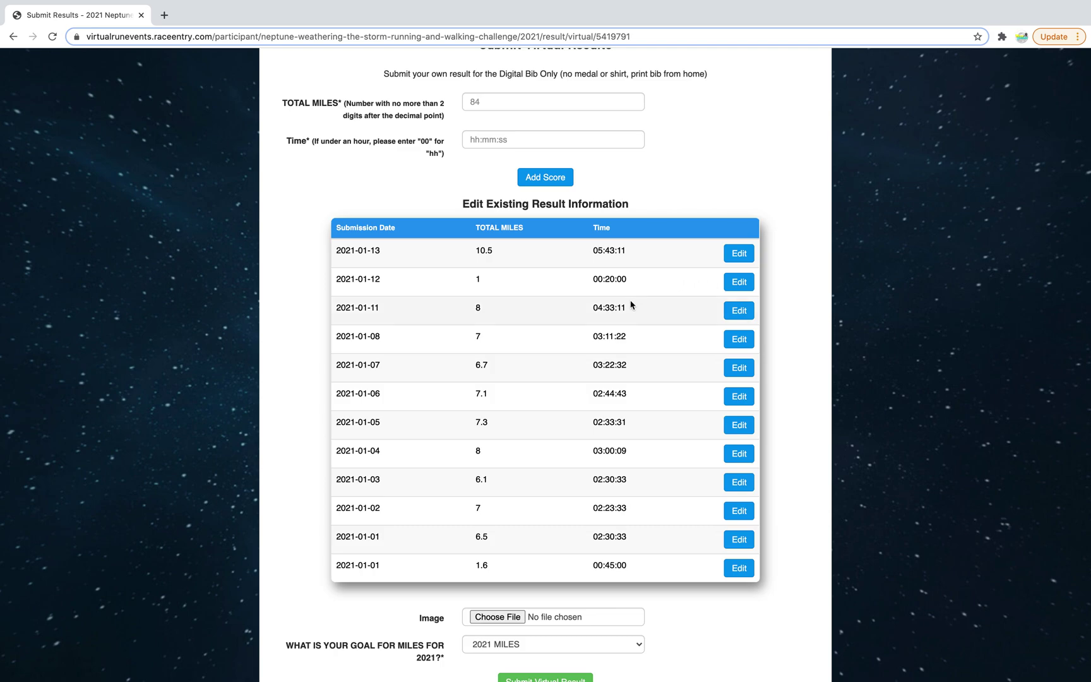
# - Review the submission form's total miles field, the existing entries and the image upload field
pyautogui.scroll(-1, 631, 304)
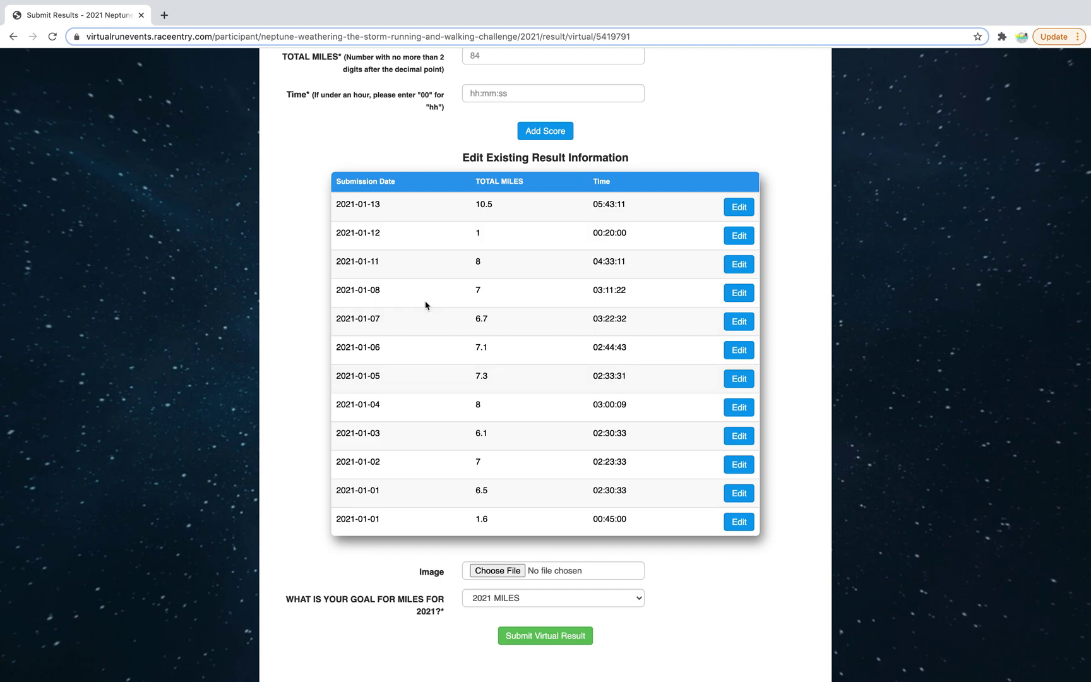
pyautogui.scroll(3, 426, 304)
pyautogui.click(493, 139)
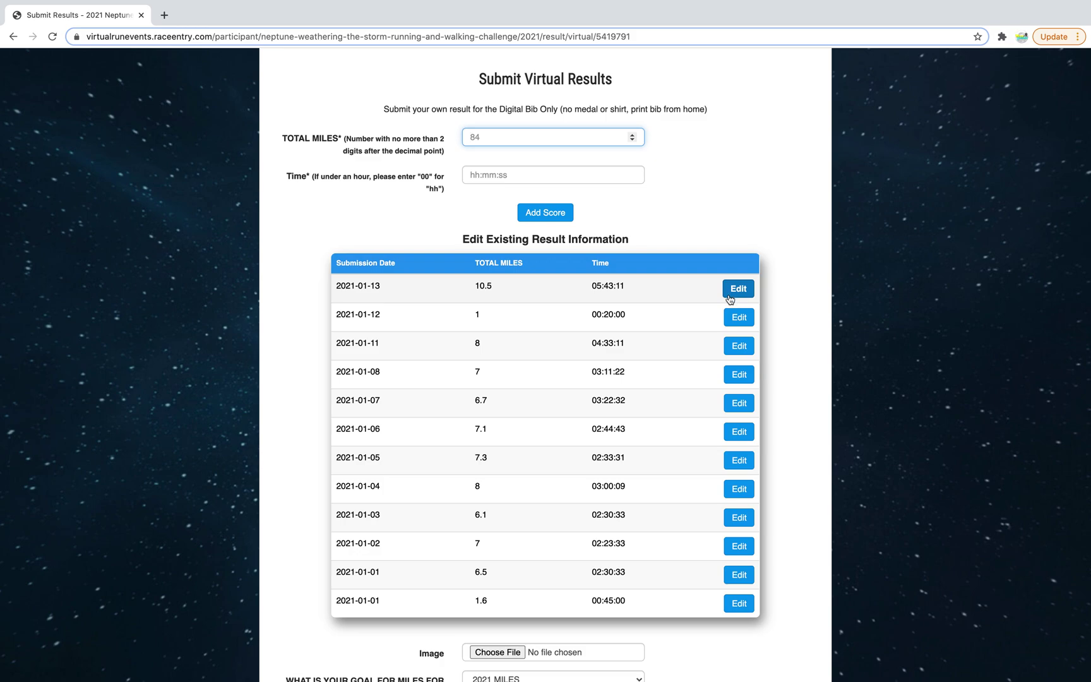
pyautogui.scroll(-3, 415, 365)
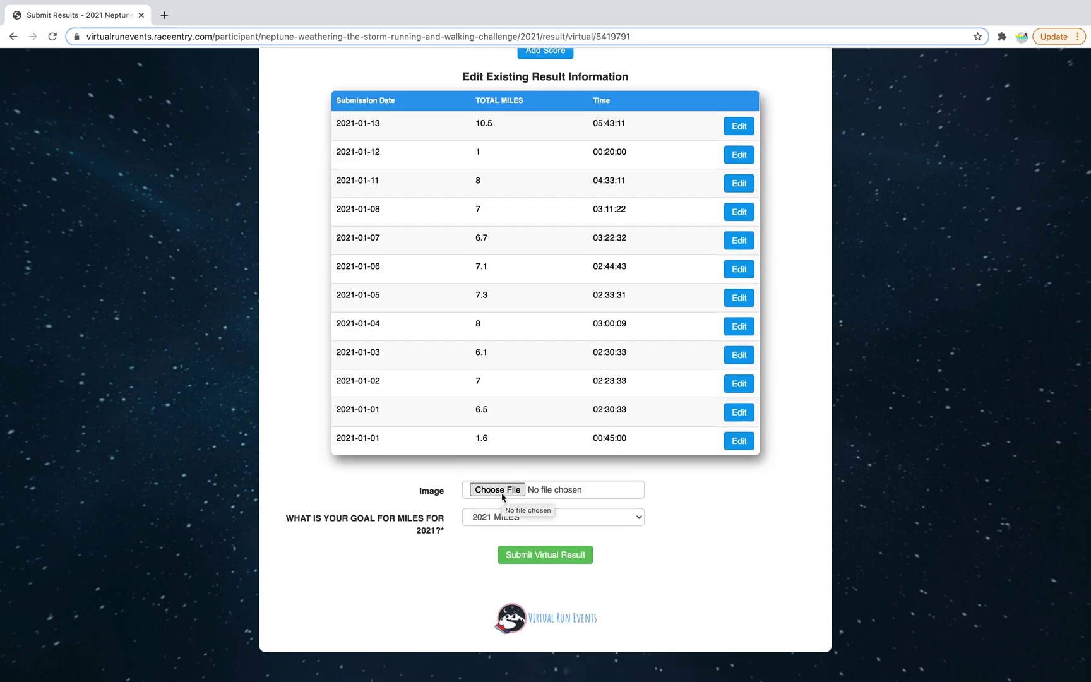
pyautogui.scroll(-1, 555, 505)
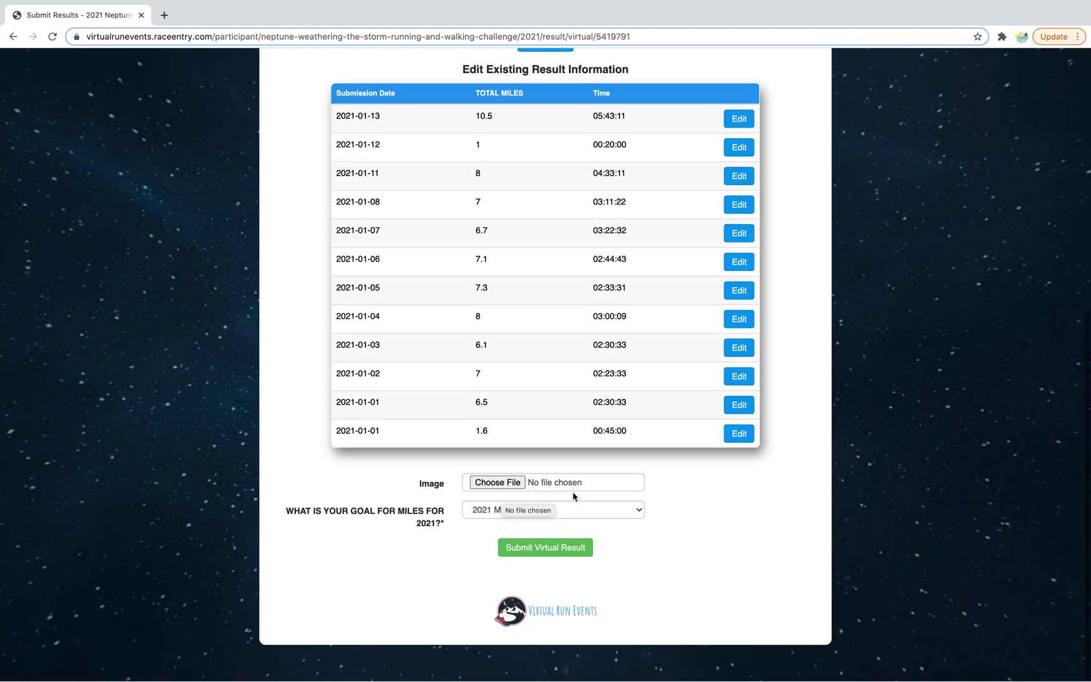
# - Switch the 2021 mileage goal to 3000 MILES and set it back to 2021 MILES
pyautogui.click(608, 513)
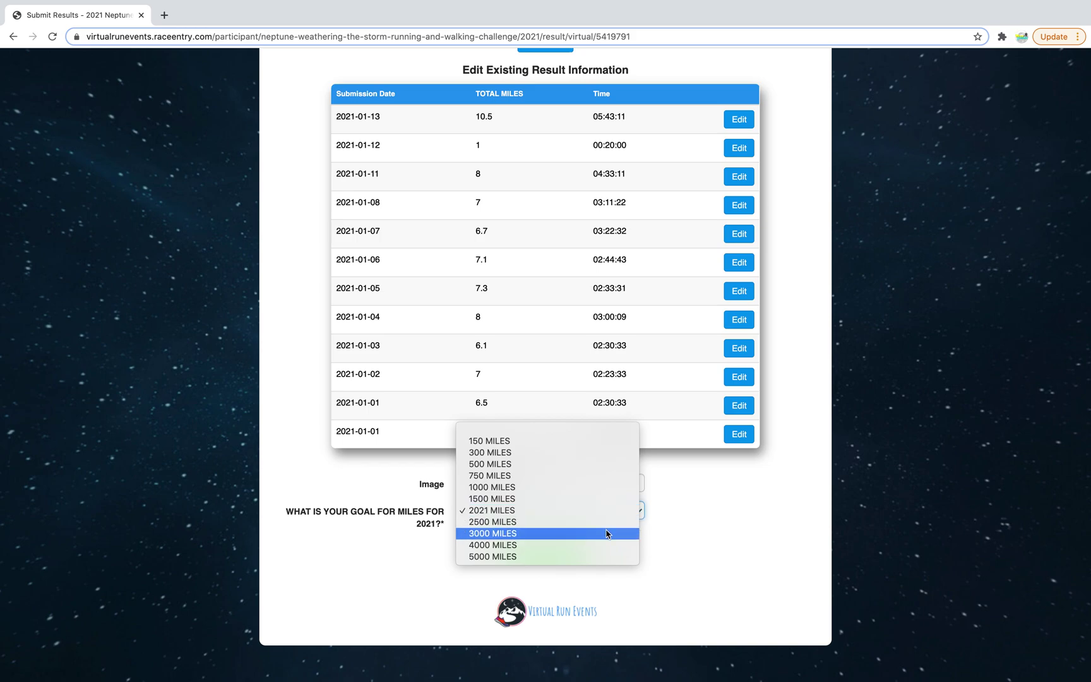
pyautogui.click(606, 534)
pyautogui.click(611, 514)
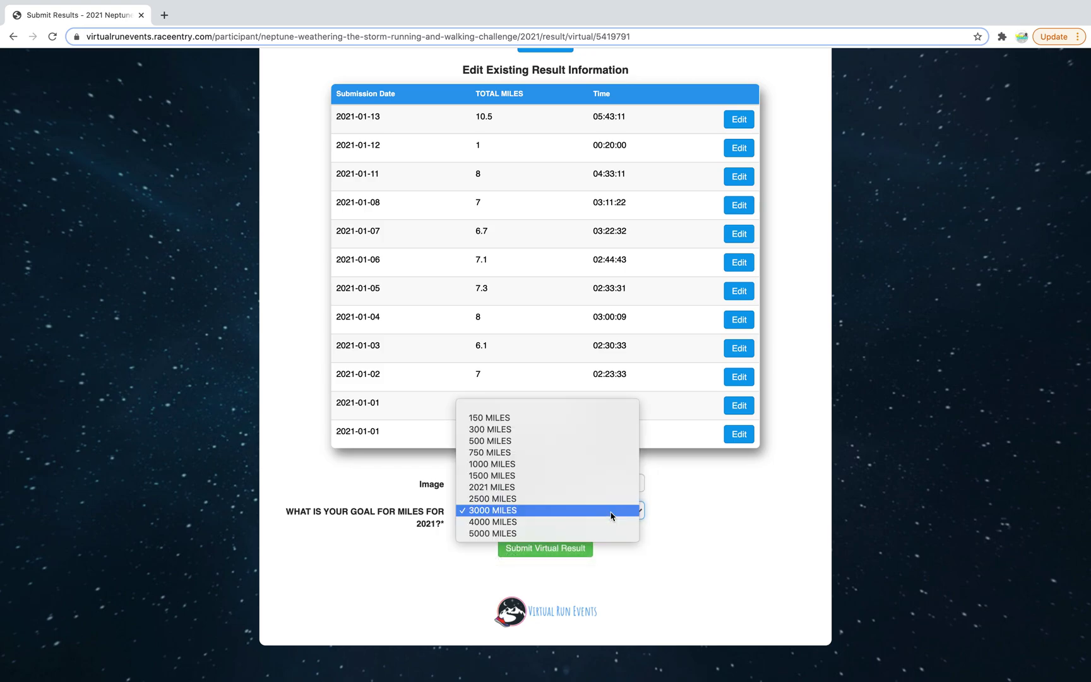
pyautogui.click(606, 488)
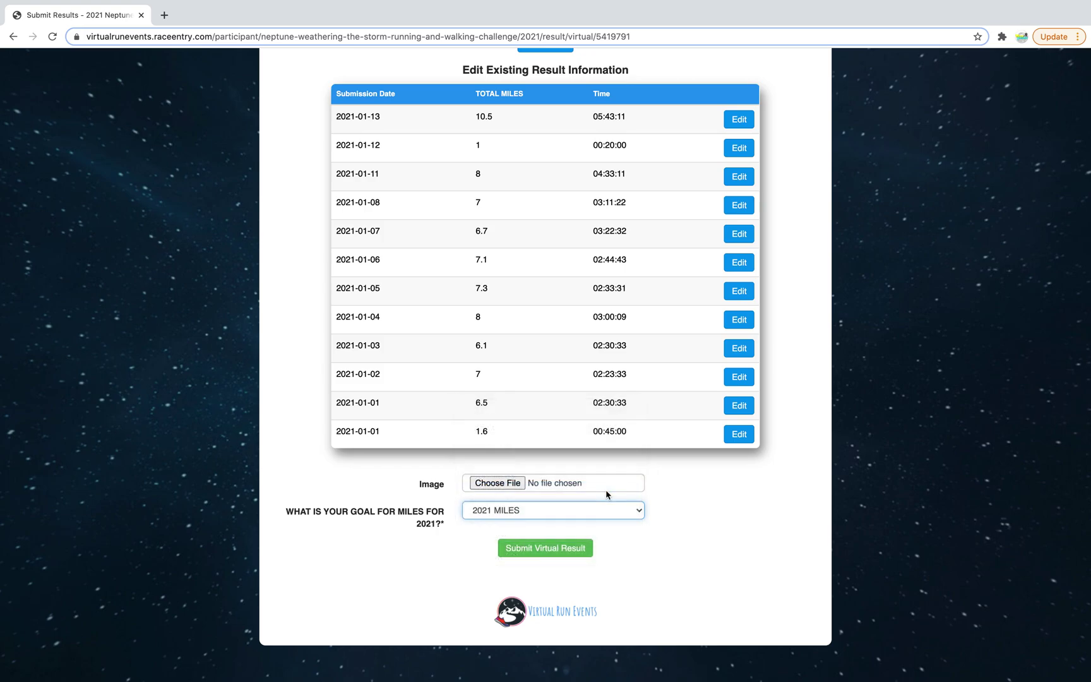
# - Leave the submission page and return to the option tiles on the race's participant dashboard
pyautogui.scroll(10, 606, 494)
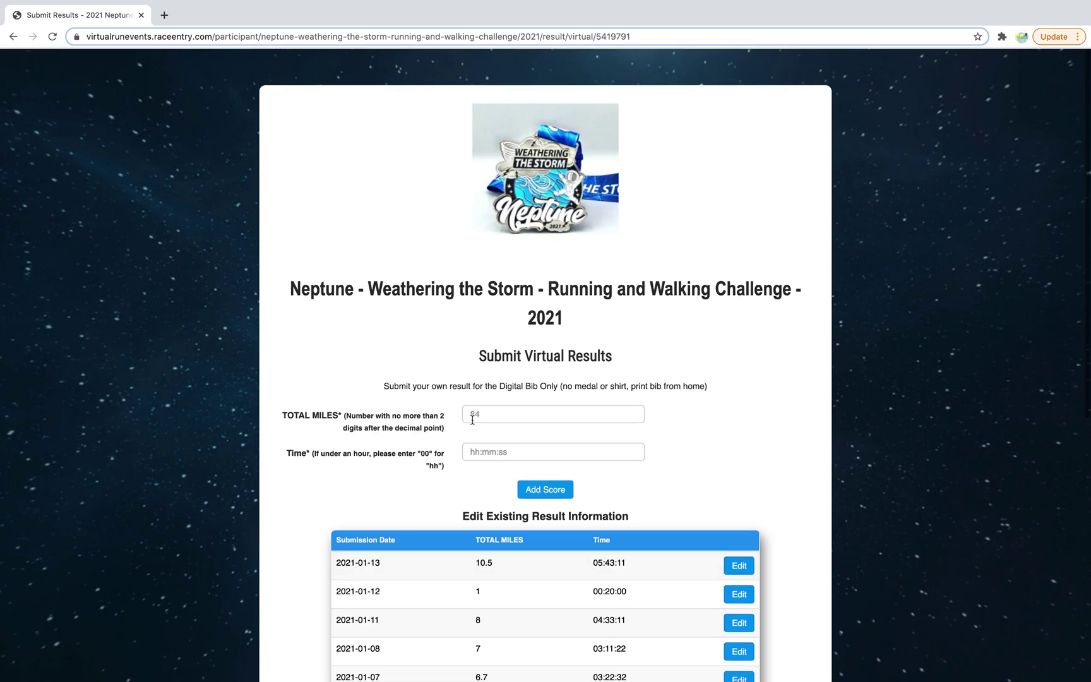
pyautogui.click(14, 36)
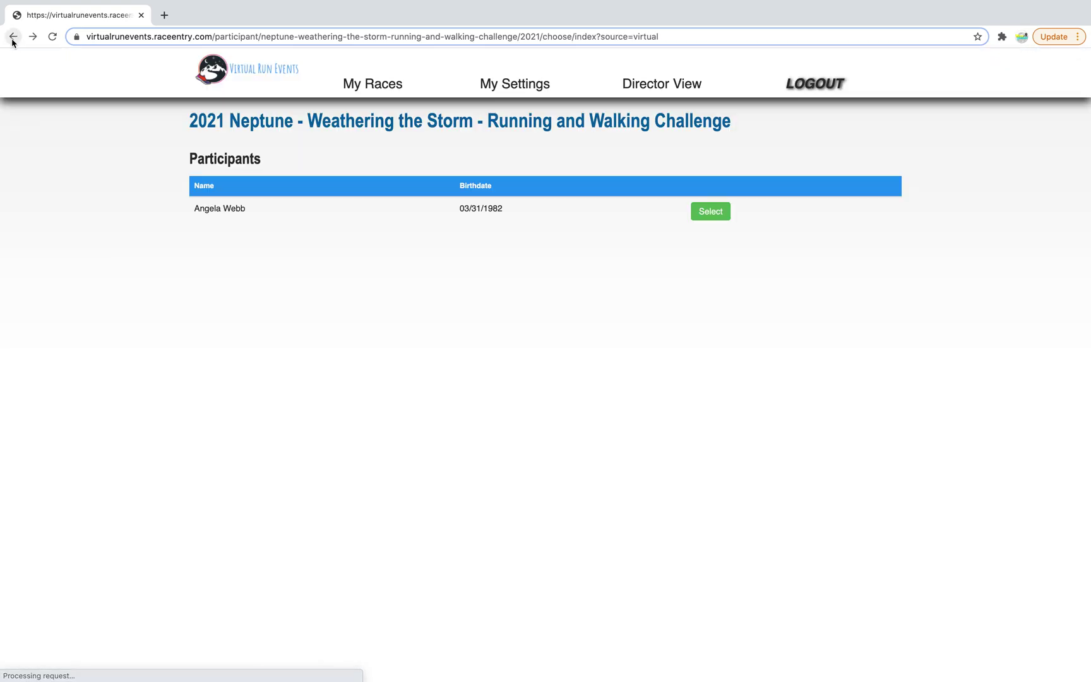
pyautogui.click(13, 37)
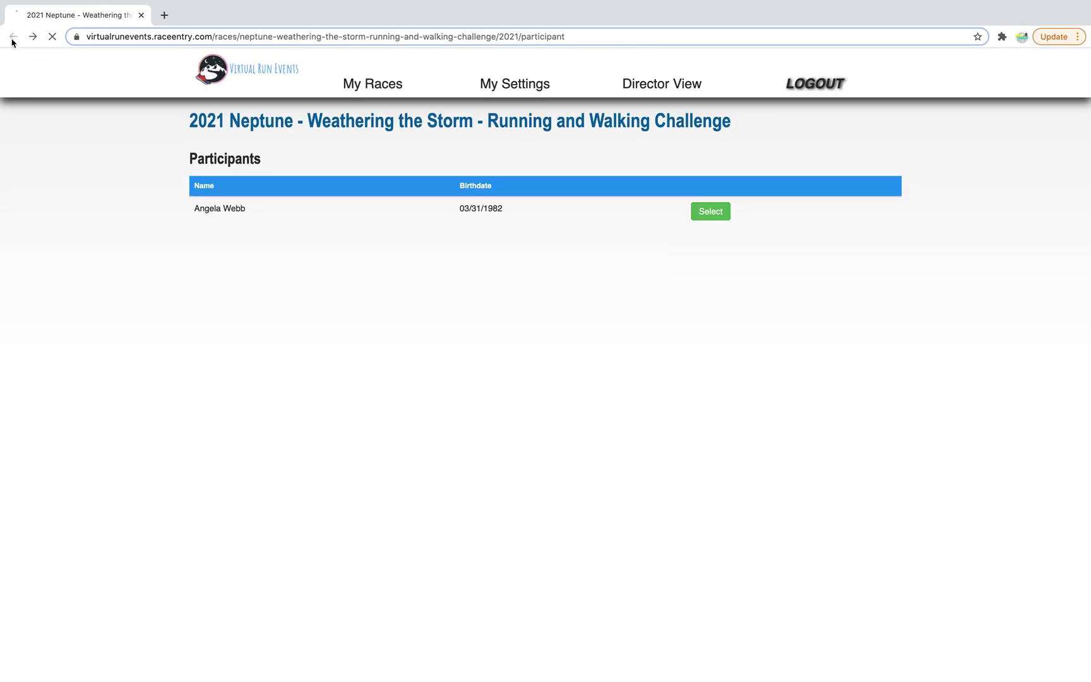
pyautogui.scroll(-1, 419, 383)
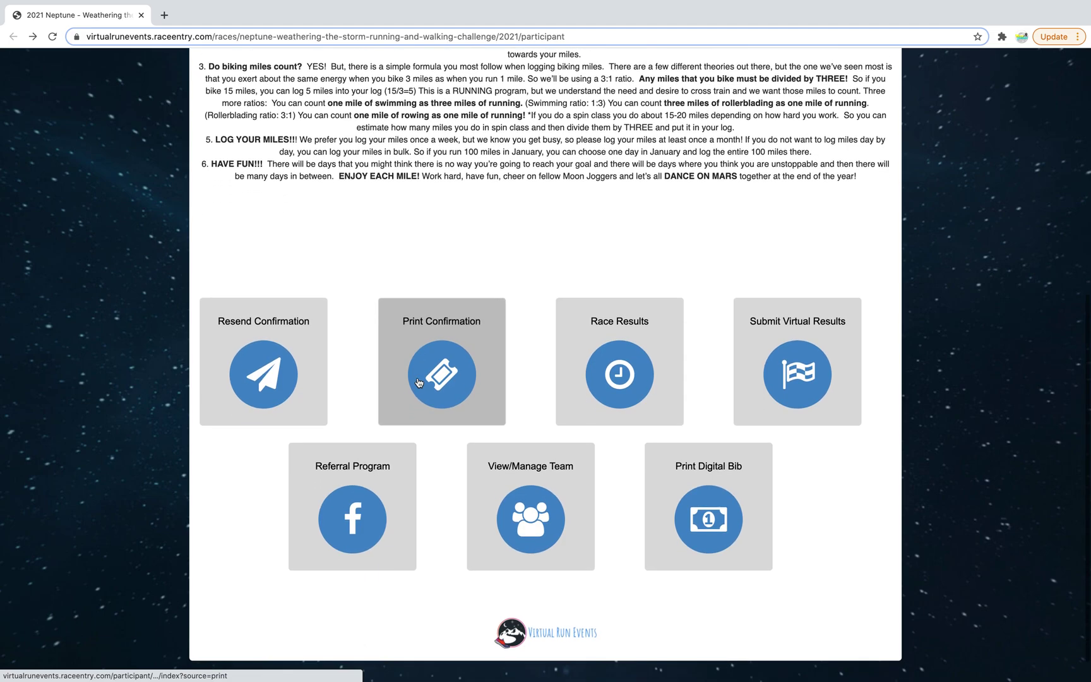
# - Open the race results and examine the group's progress bar, briefly highlighting the total miles goal
pyautogui.click(639, 360)
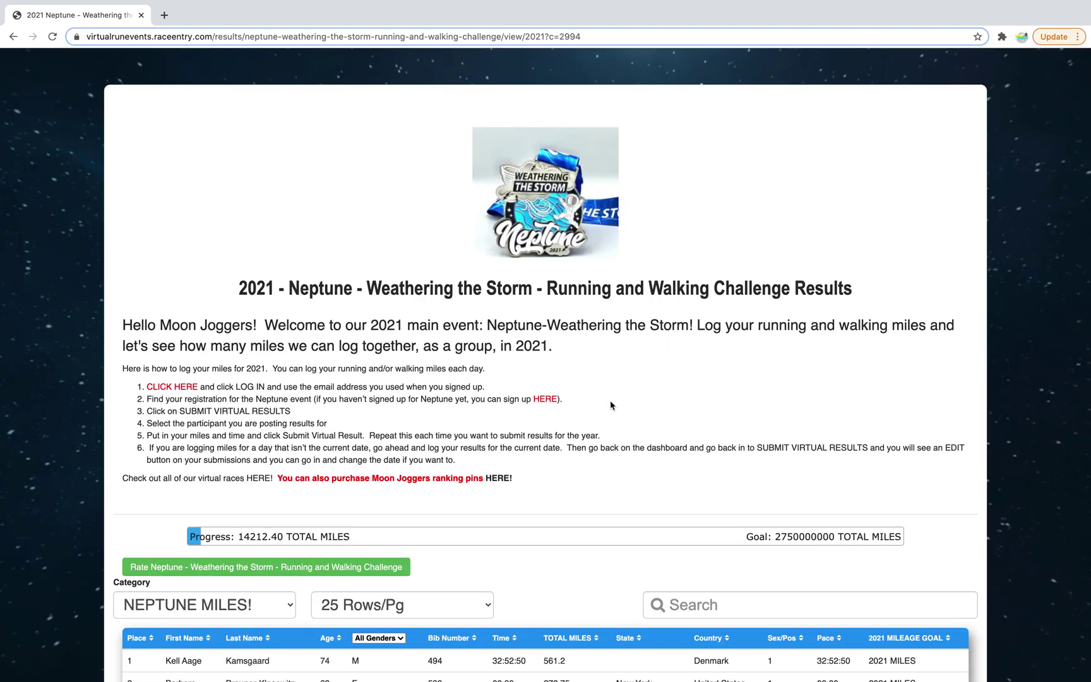
pyautogui.scroll(-3, 611, 405)
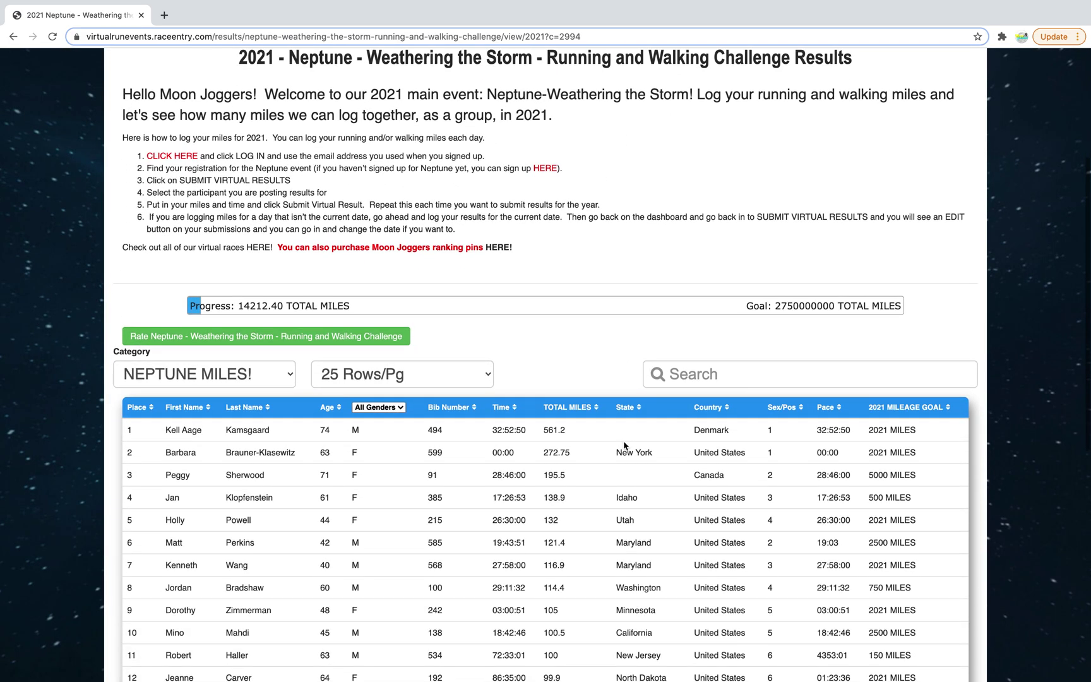
pyautogui.moveTo(746, 304); pyautogui.dragTo(903, 305)
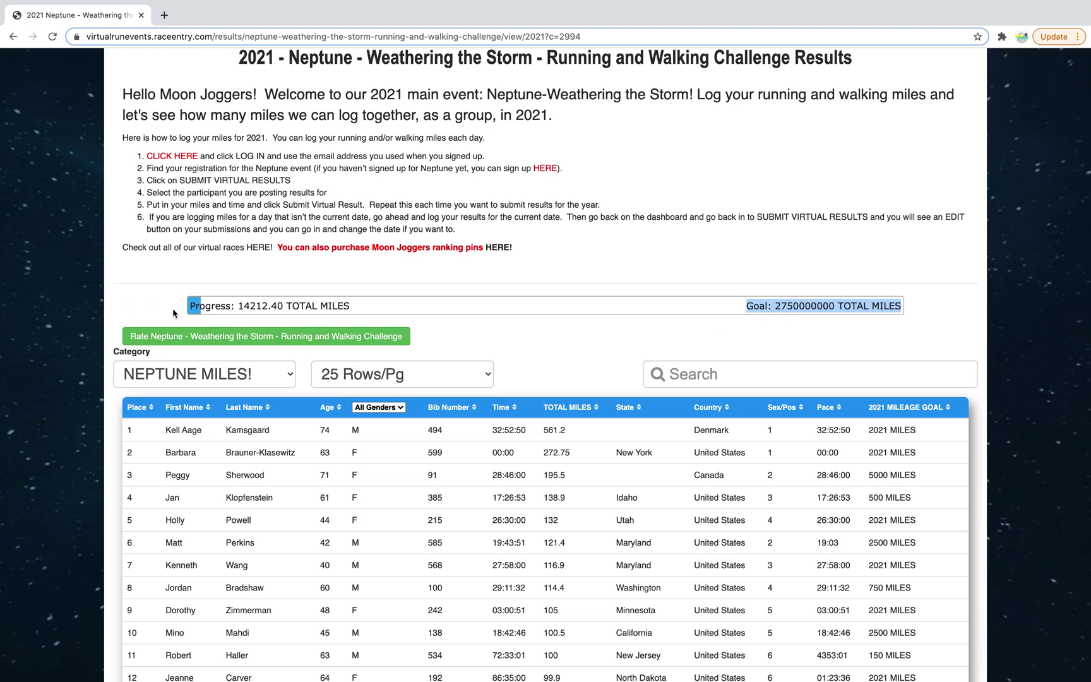
pyautogui.click(505, 329)
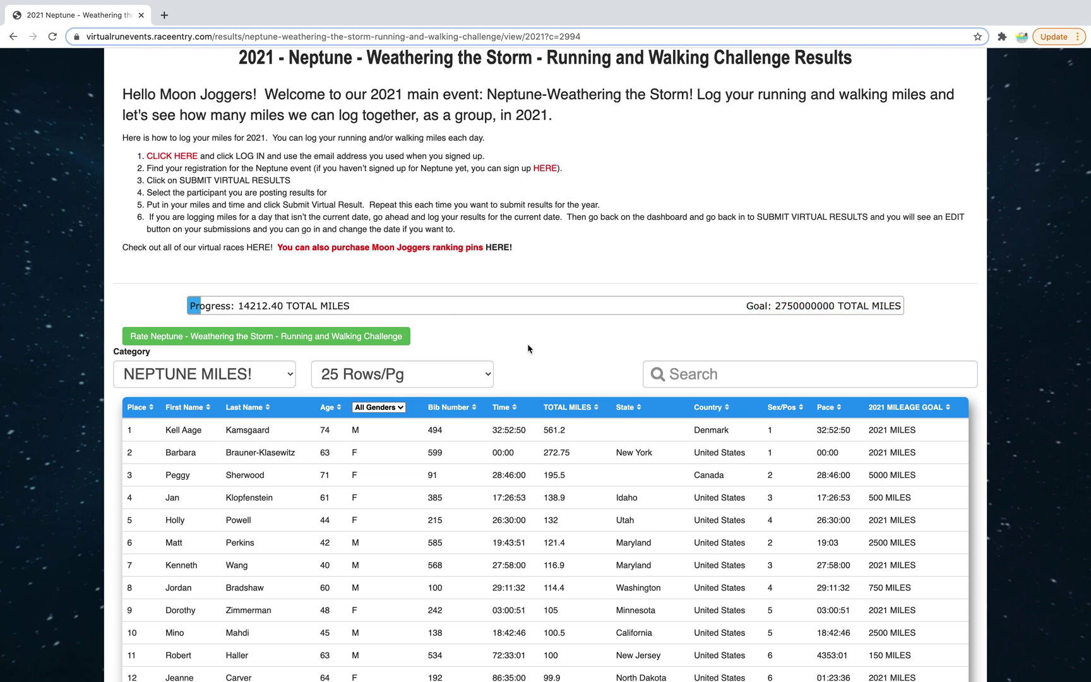
# - Look through the ranked participants in the results table down to 25th place
pyautogui.scroll(-1, 529, 349)
pyautogui.scroll(-1, 529, 350)
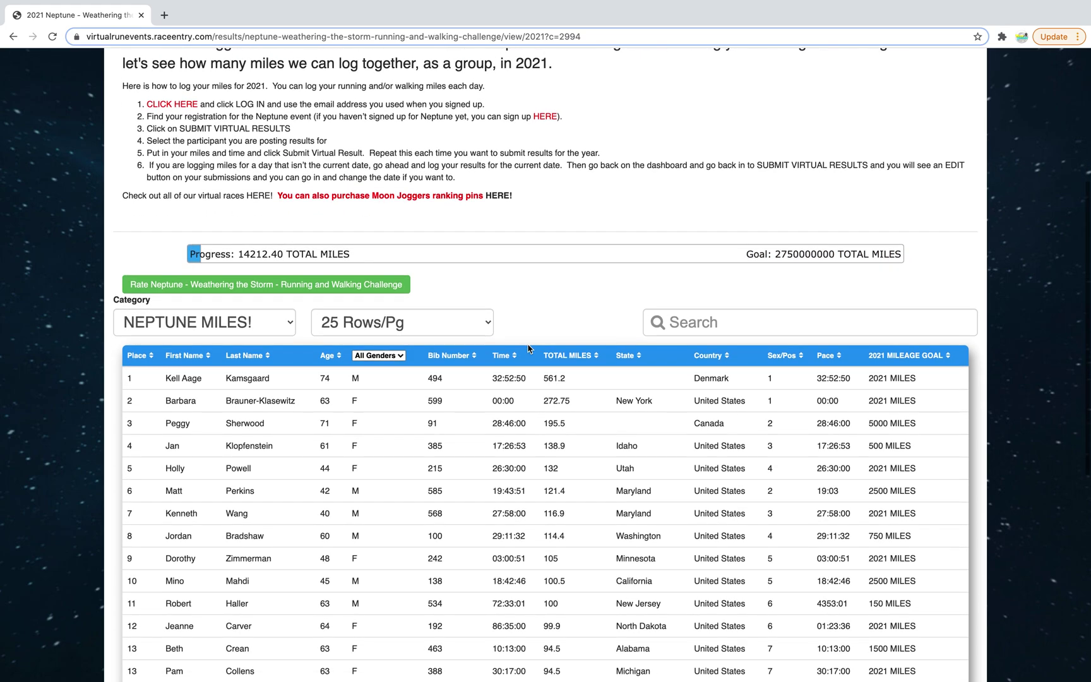
pyautogui.scroll(1, 529, 349)
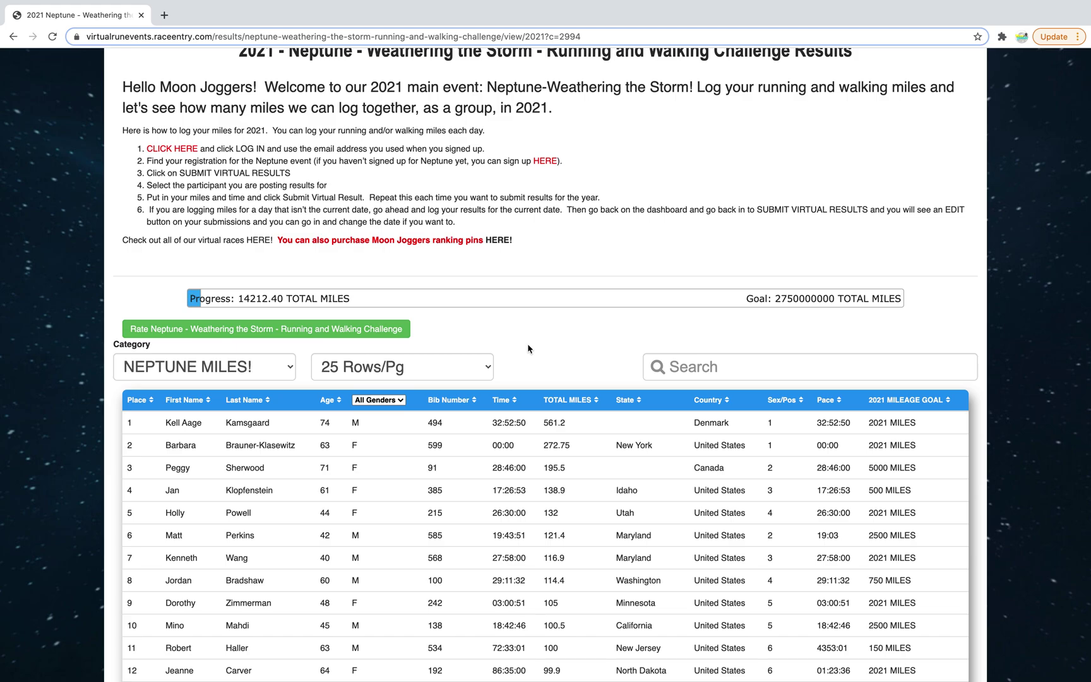
pyautogui.scroll(-1, 529, 349)
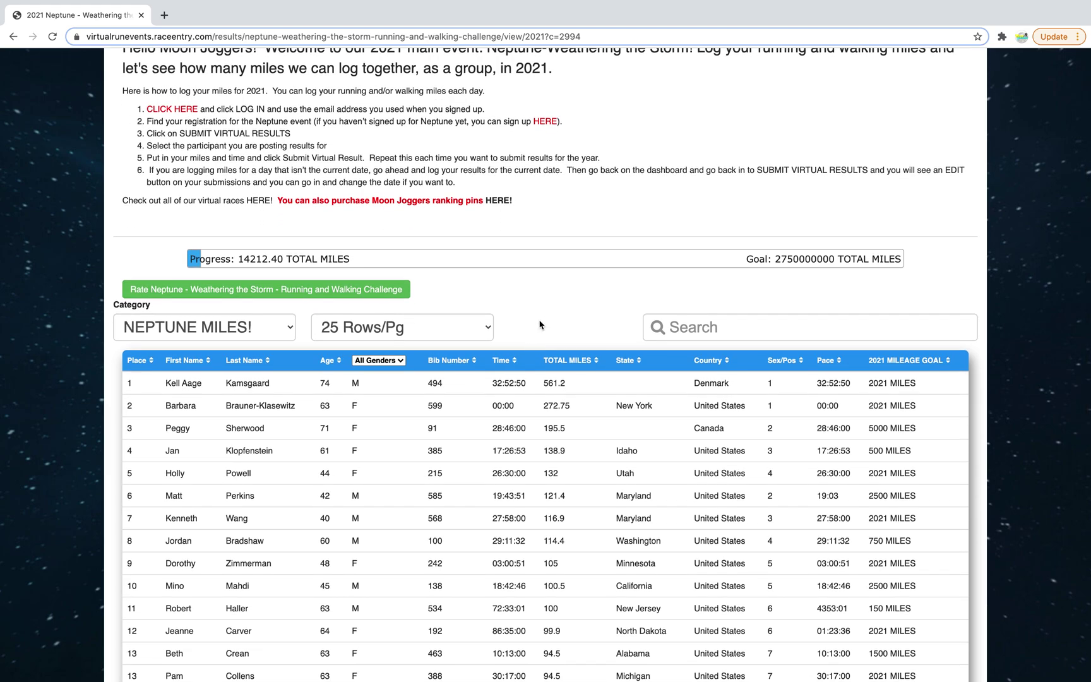
pyautogui.scroll(-1, 540, 325)
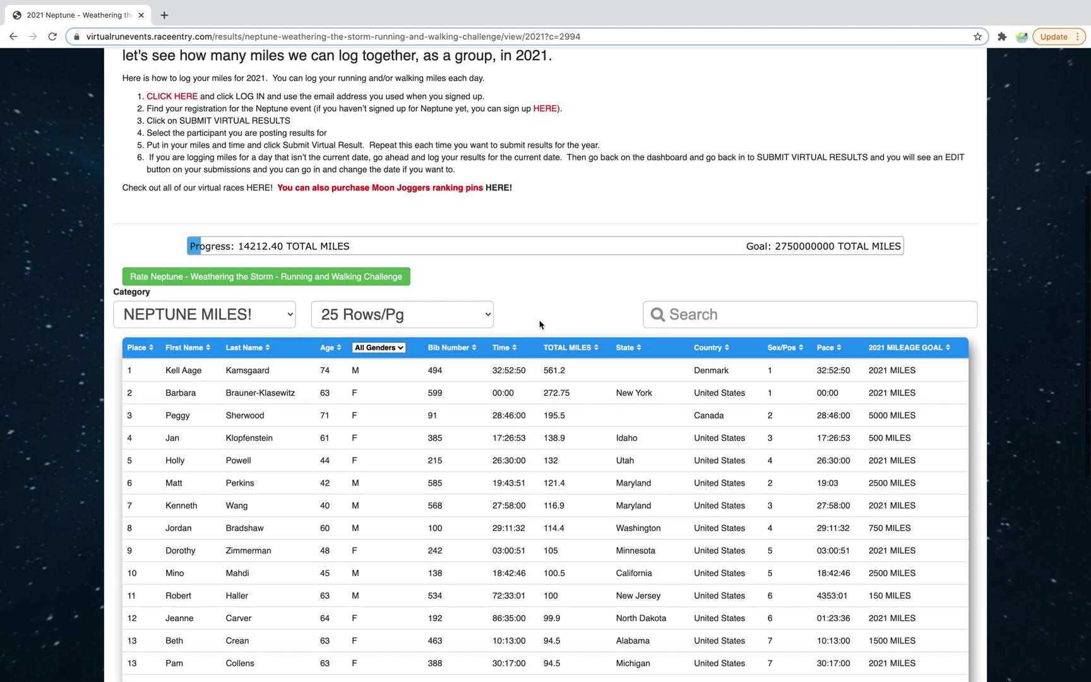
pyautogui.scroll(-6, 537, 335)
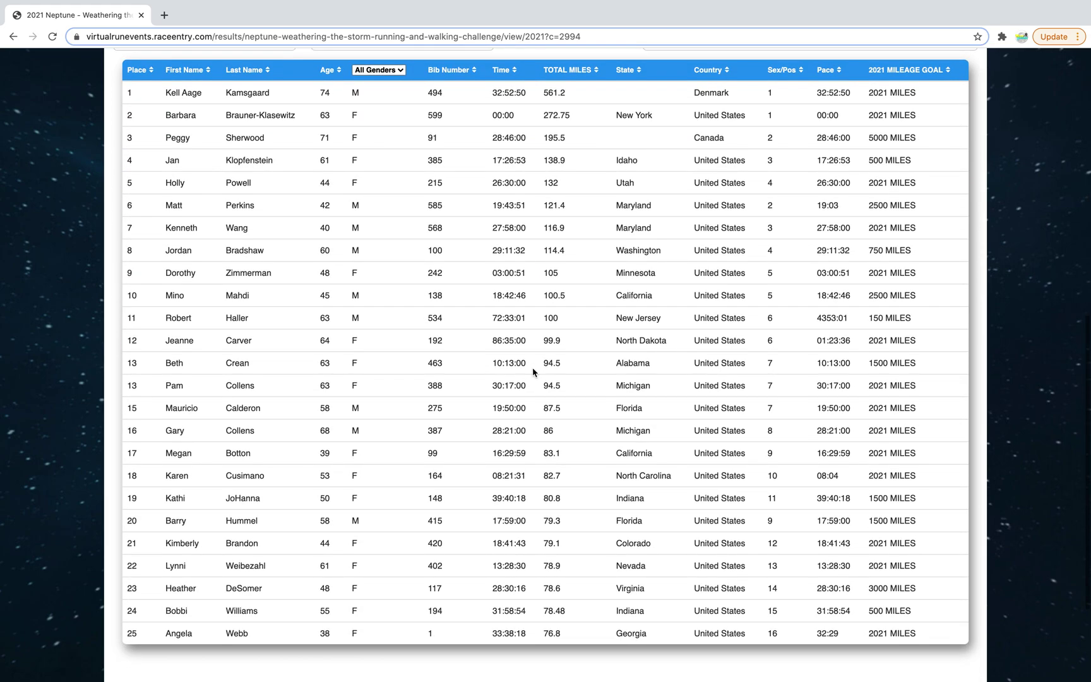
# - Sort the results table by age in ascending order and look through the youngest participants
pyautogui.scroll(4, 534, 354)
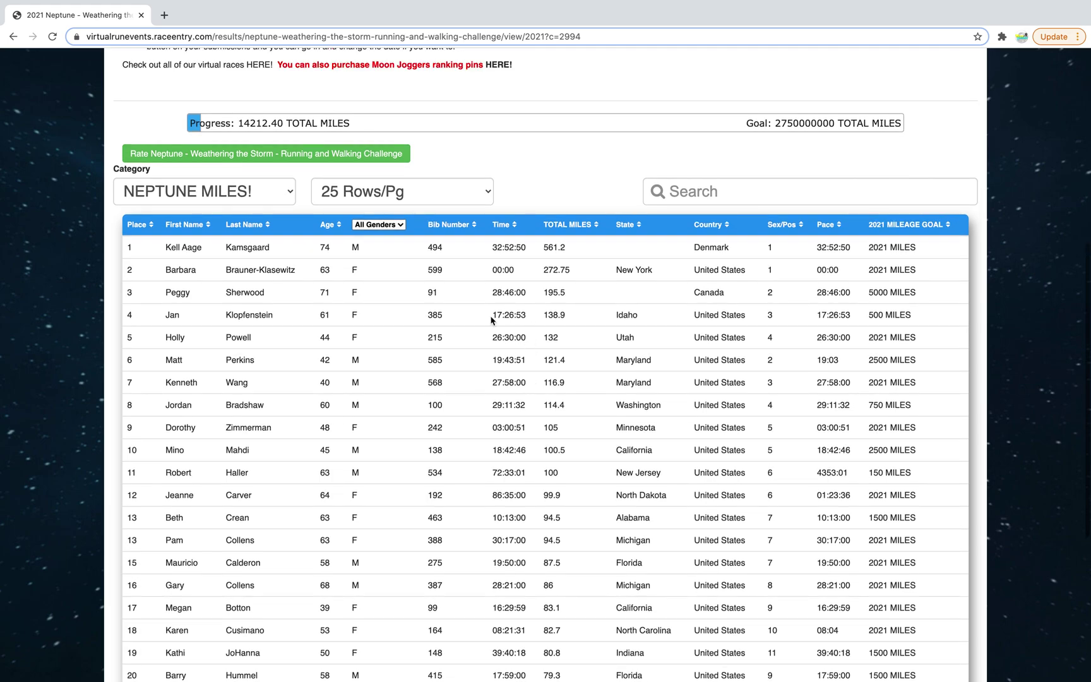
pyautogui.click(340, 226)
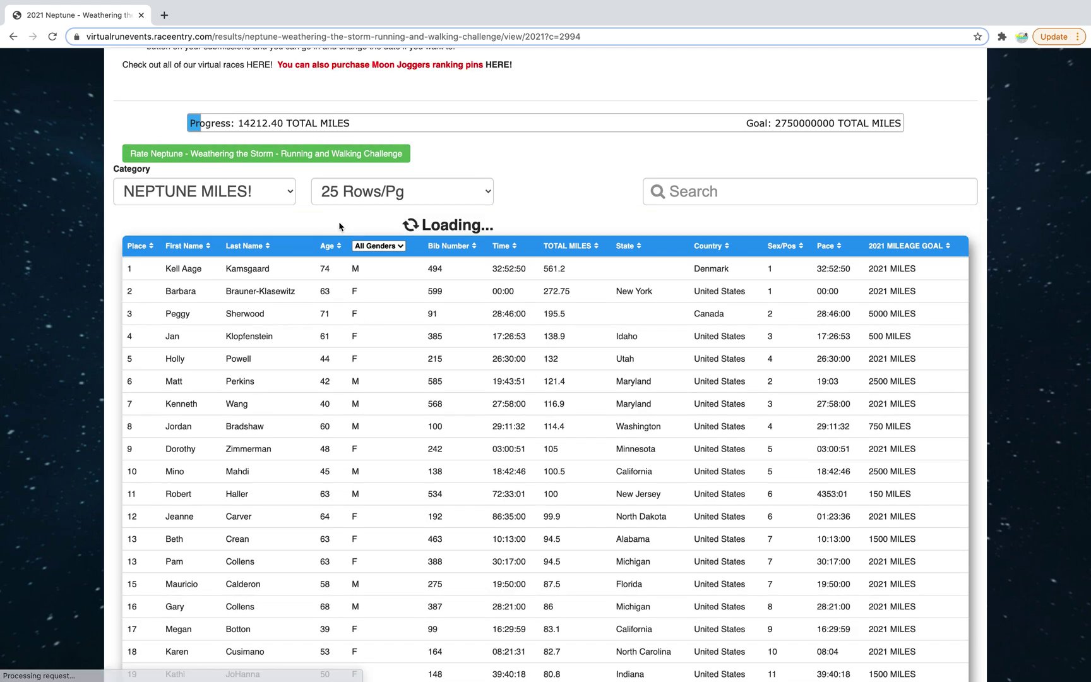
pyautogui.scroll(-1, 279, 348)
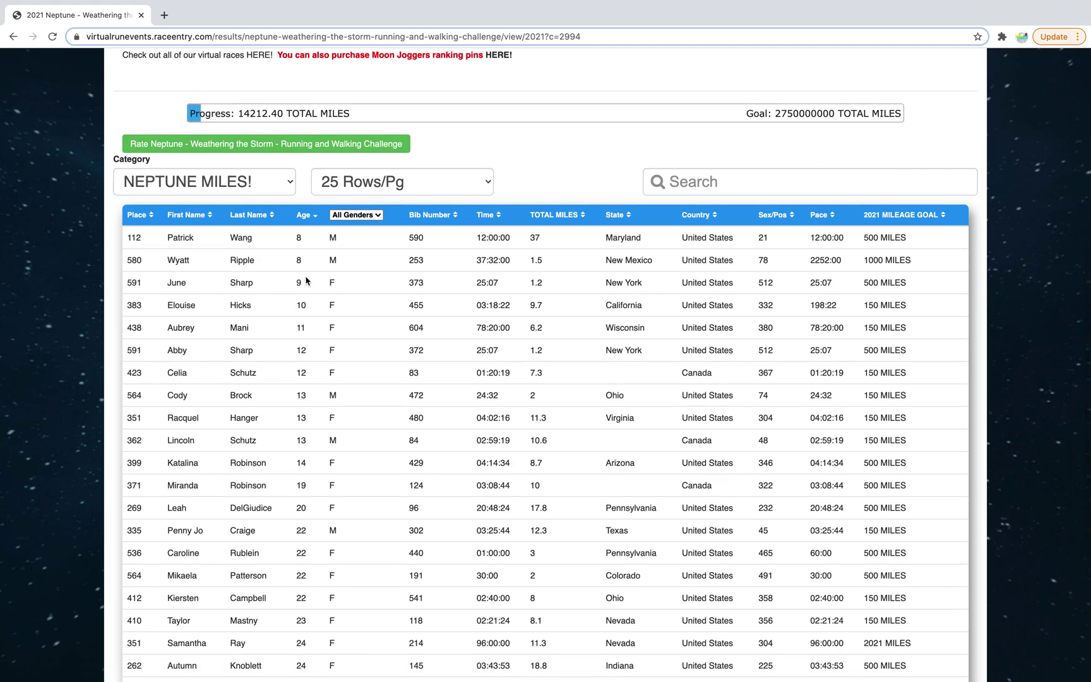
pyautogui.scroll(-5, 338, 411)
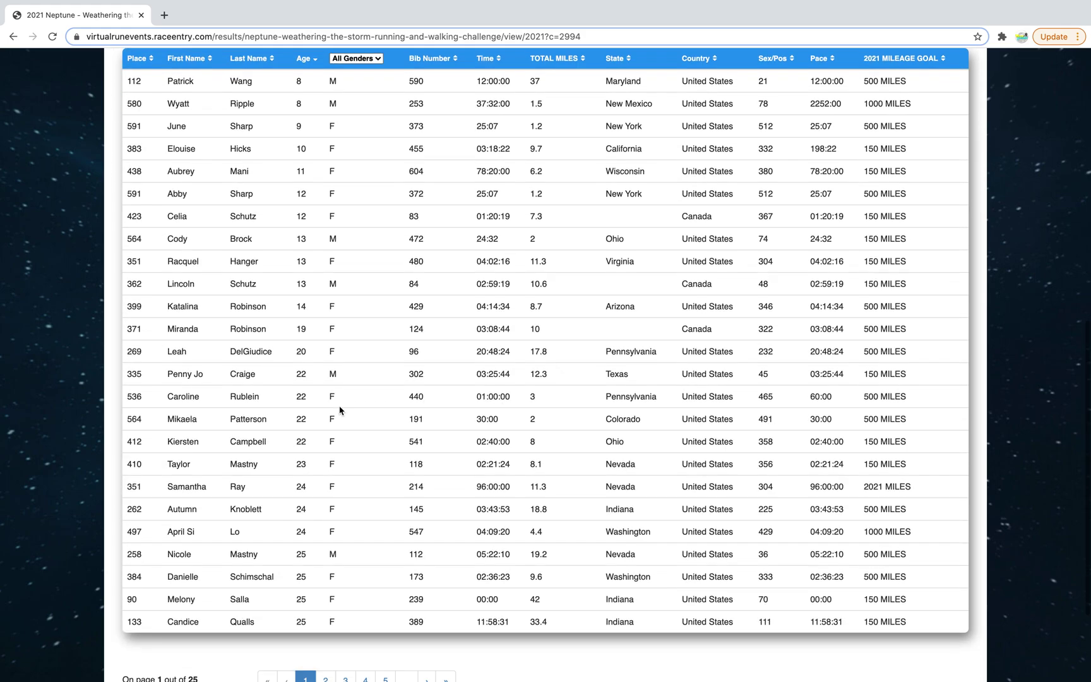
# - Sort the results table by country in ascending order and look through the listed participants
pyautogui.scroll(12, 338, 412)
pyautogui.scroll(-5, 301, 302)
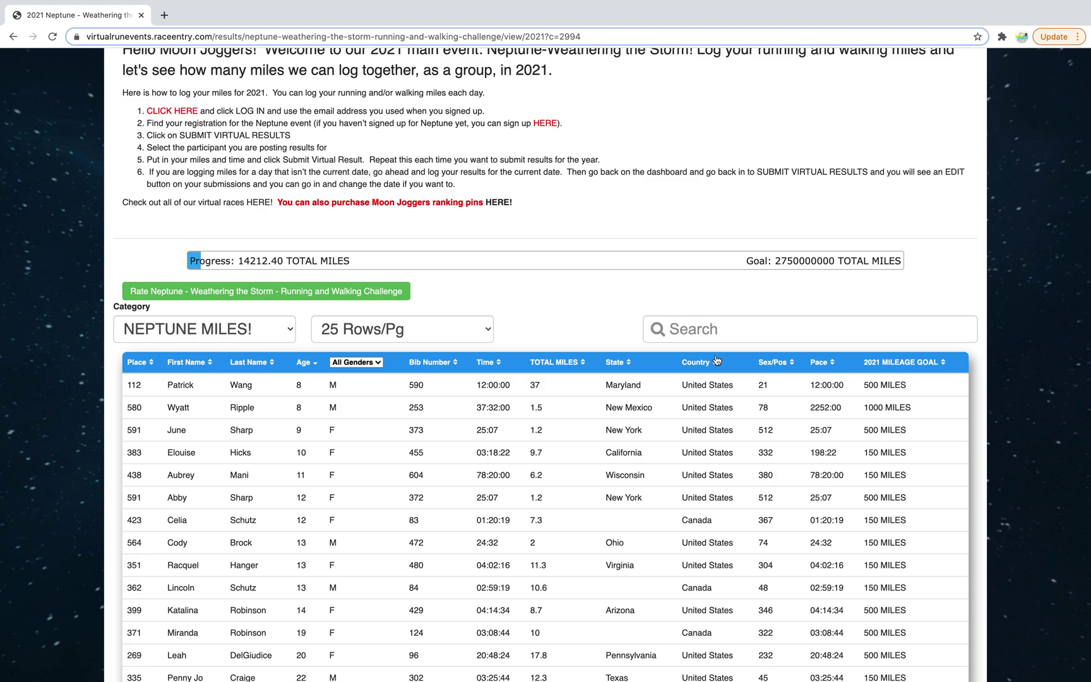
pyautogui.click(697, 362)
pyautogui.scroll(-3, 711, 430)
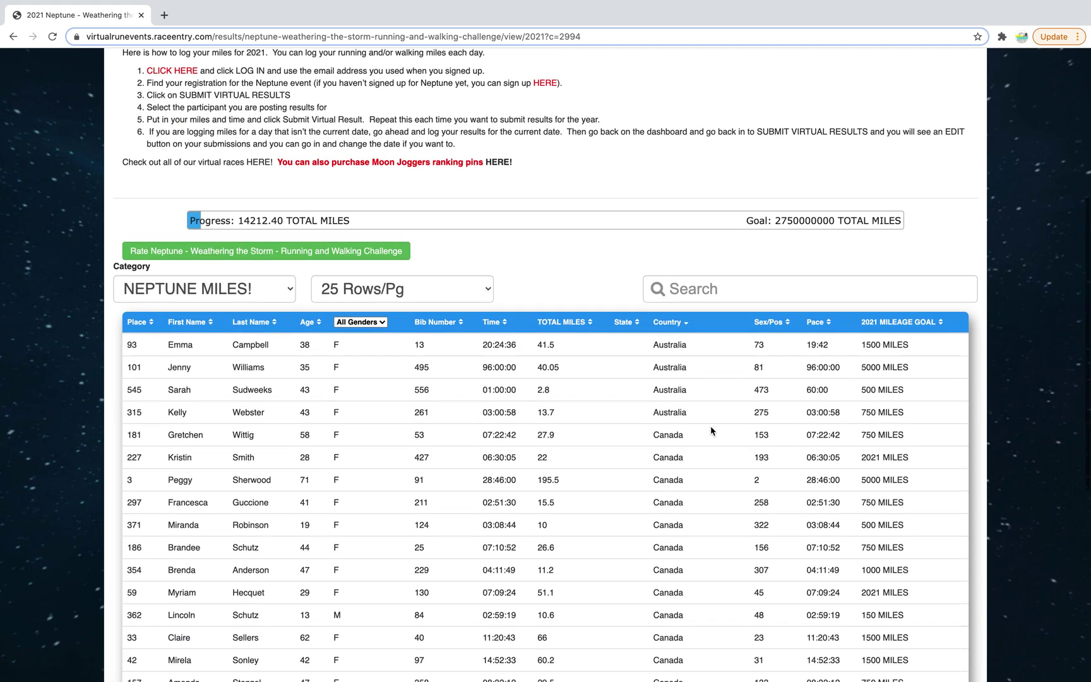
pyautogui.scroll(-2, 710, 435)
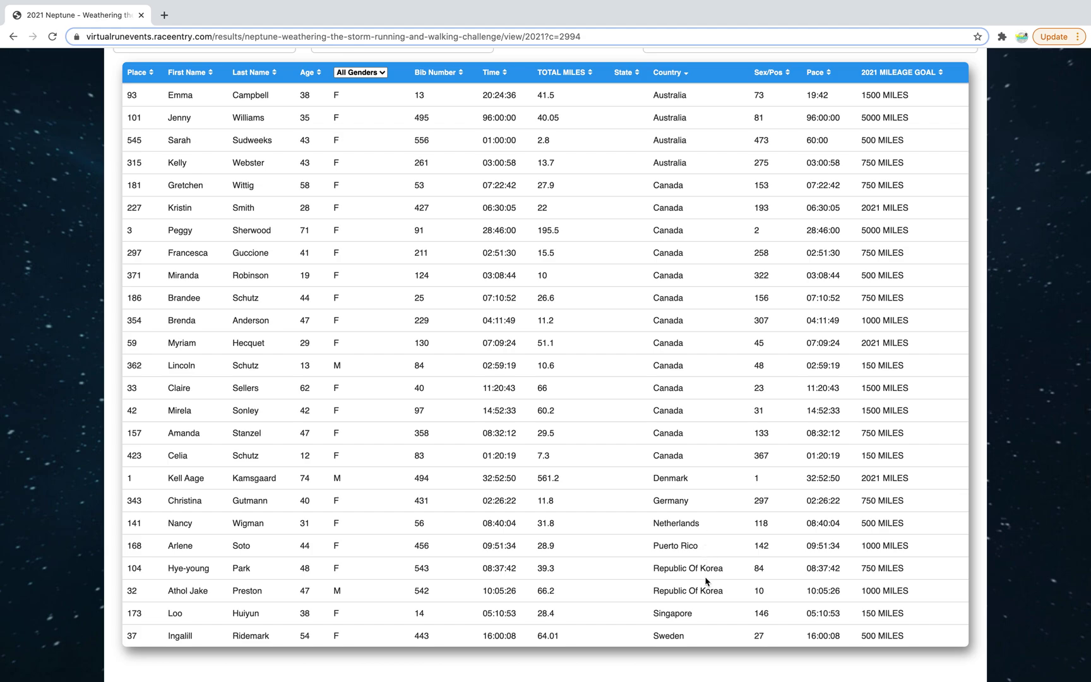
# - Sort the results table by place in ascending order and look through the first page of participants
pyautogui.scroll(-2, 630, 596)
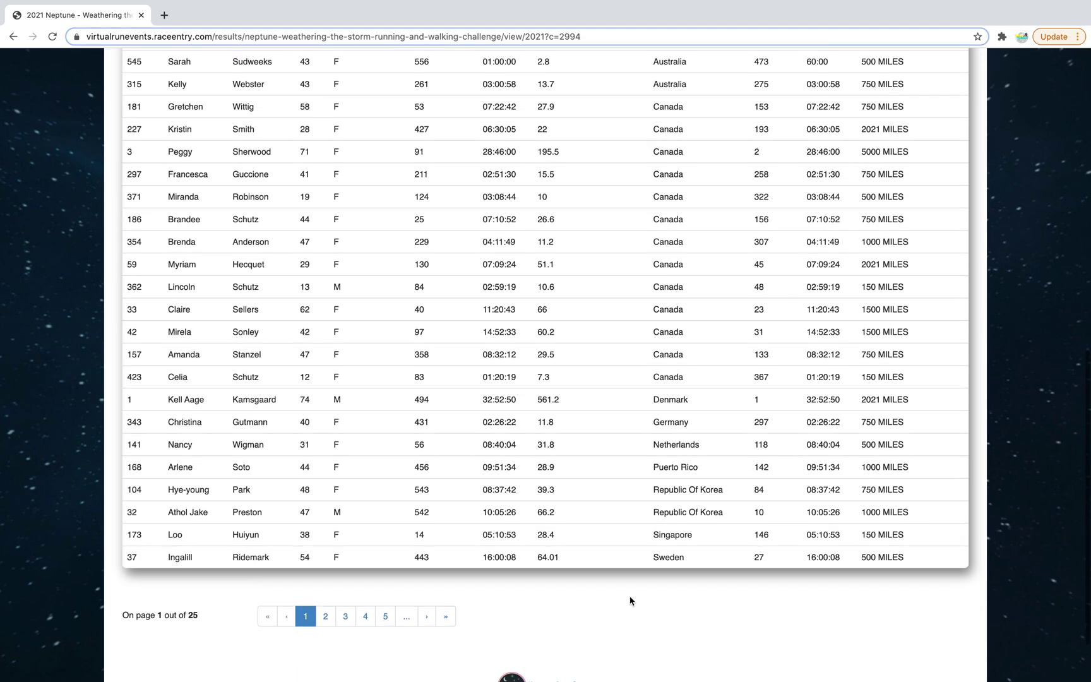
pyautogui.scroll(3, 560, 466)
pyautogui.scroll(3, 560, 467)
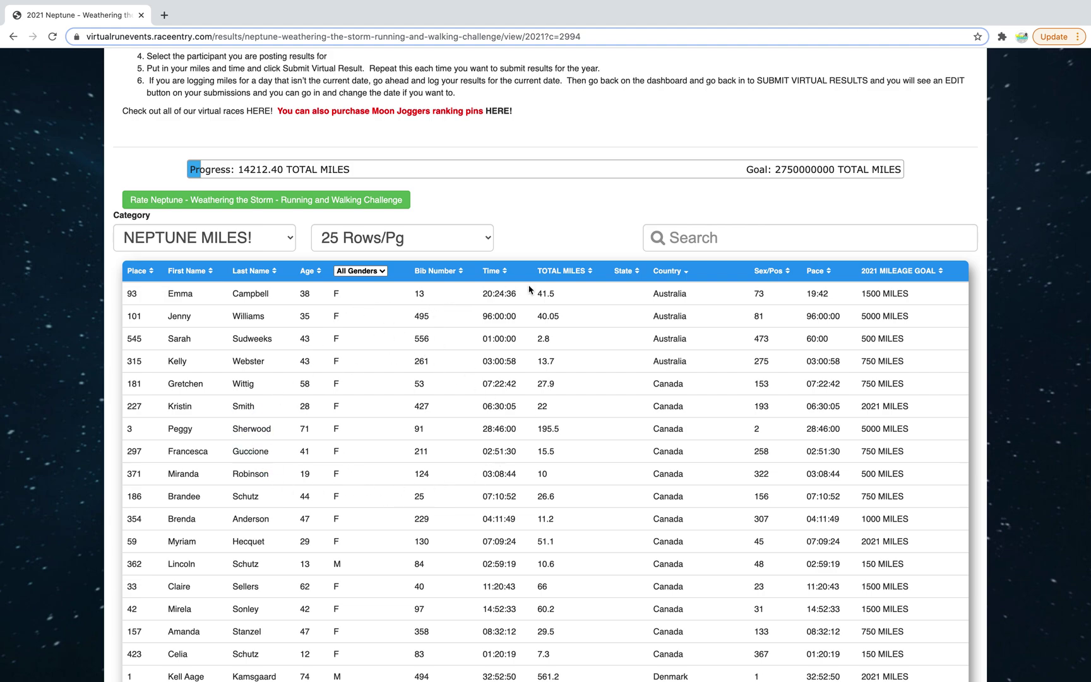
pyautogui.click(152, 272)
pyautogui.click(152, 273)
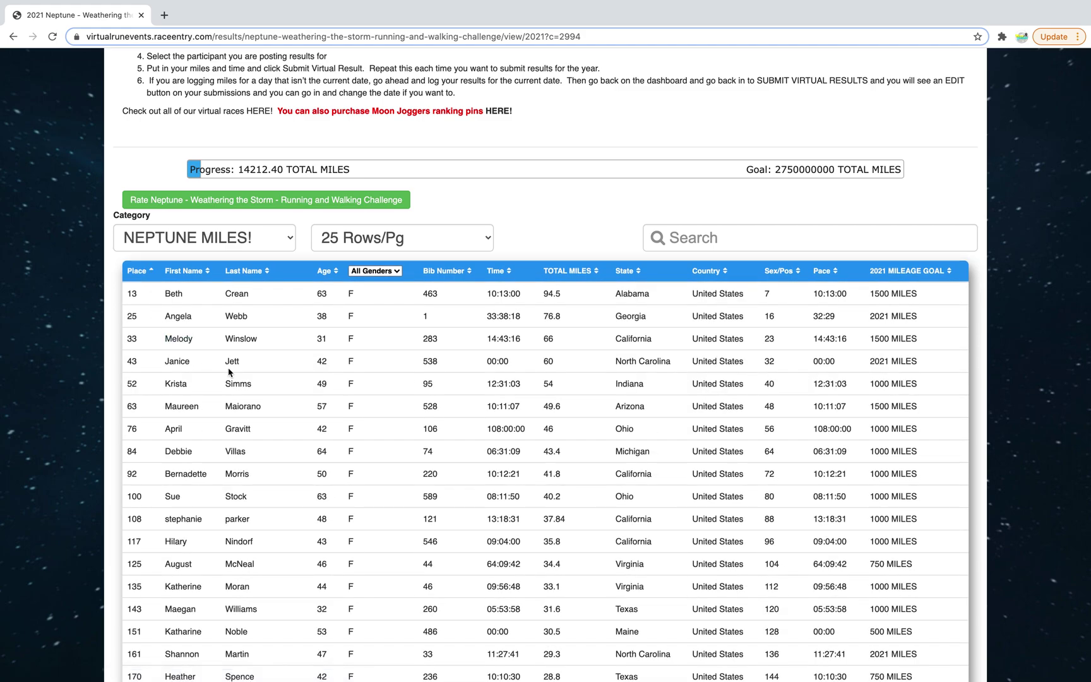
pyautogui.scroll(-2, 228, 373)
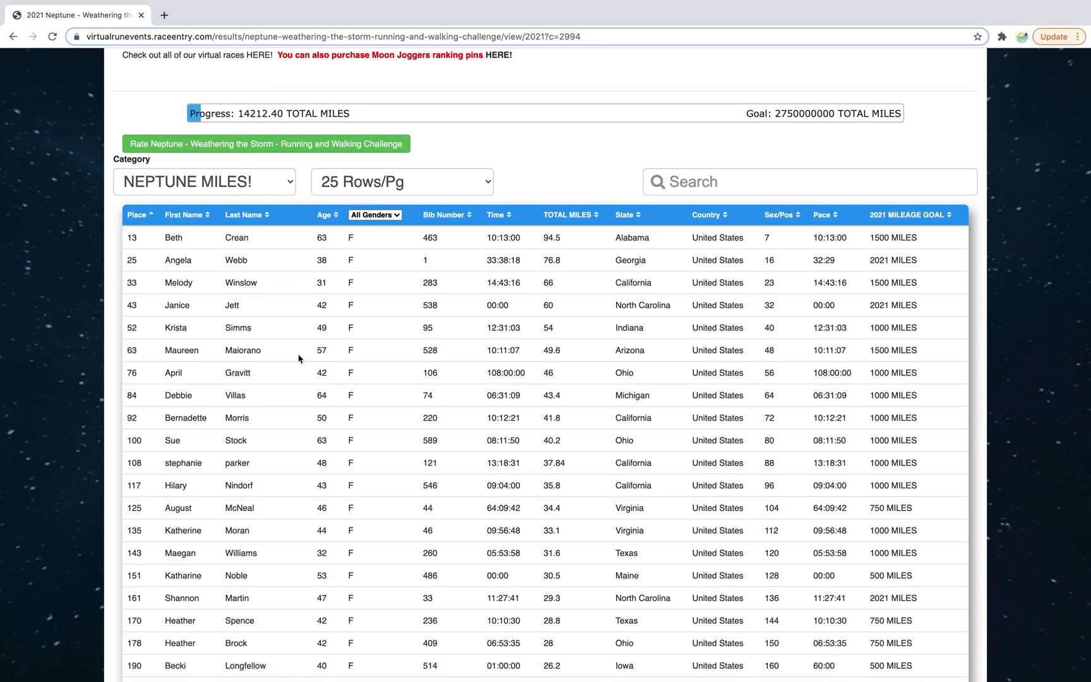
pyautogui.scroll(-10, 298, 358)
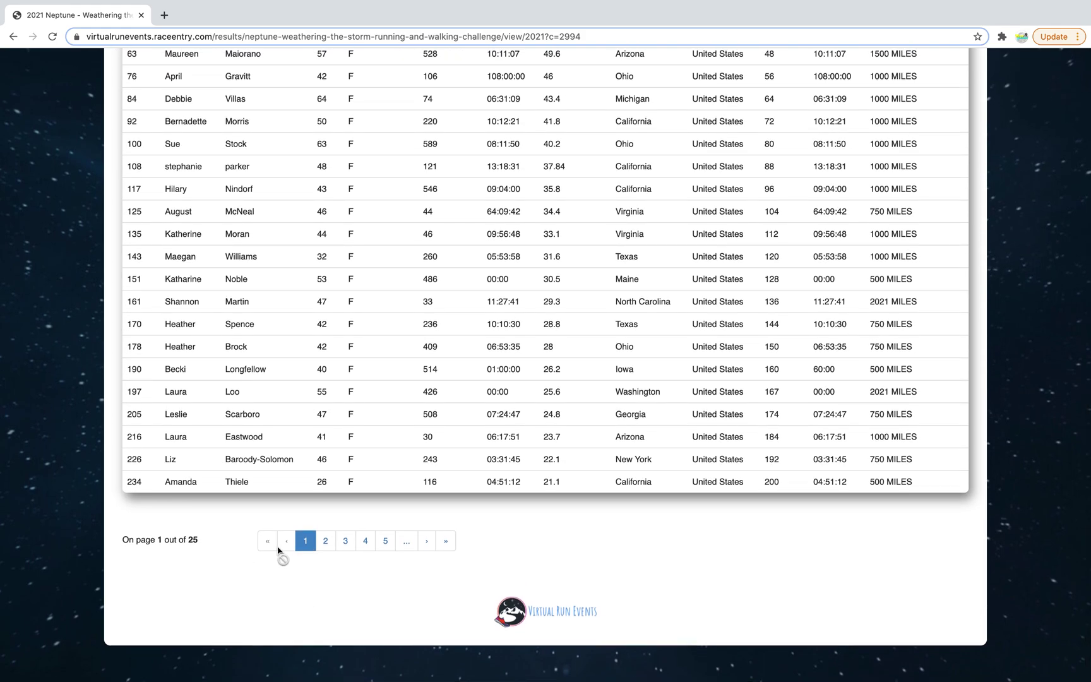
pyautogui.scroll(20, 379, 390)
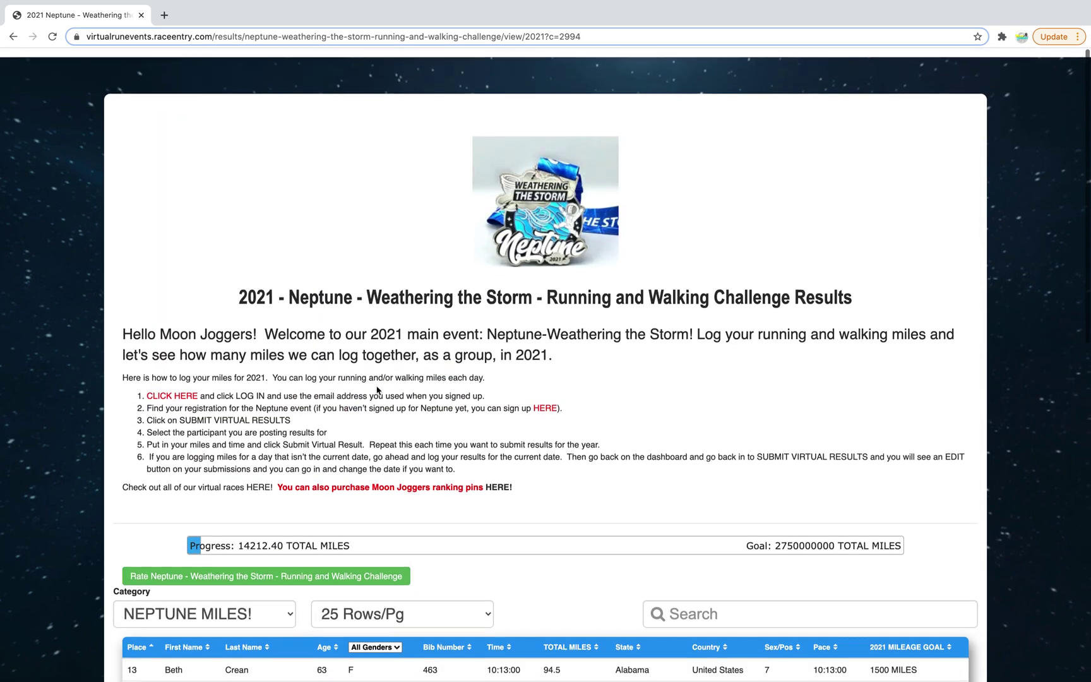
# - Search the results table for a participant by last name and clear the search
pyautogui.scroll(-6, 377, 390)
pyautogui.click(698, 433)
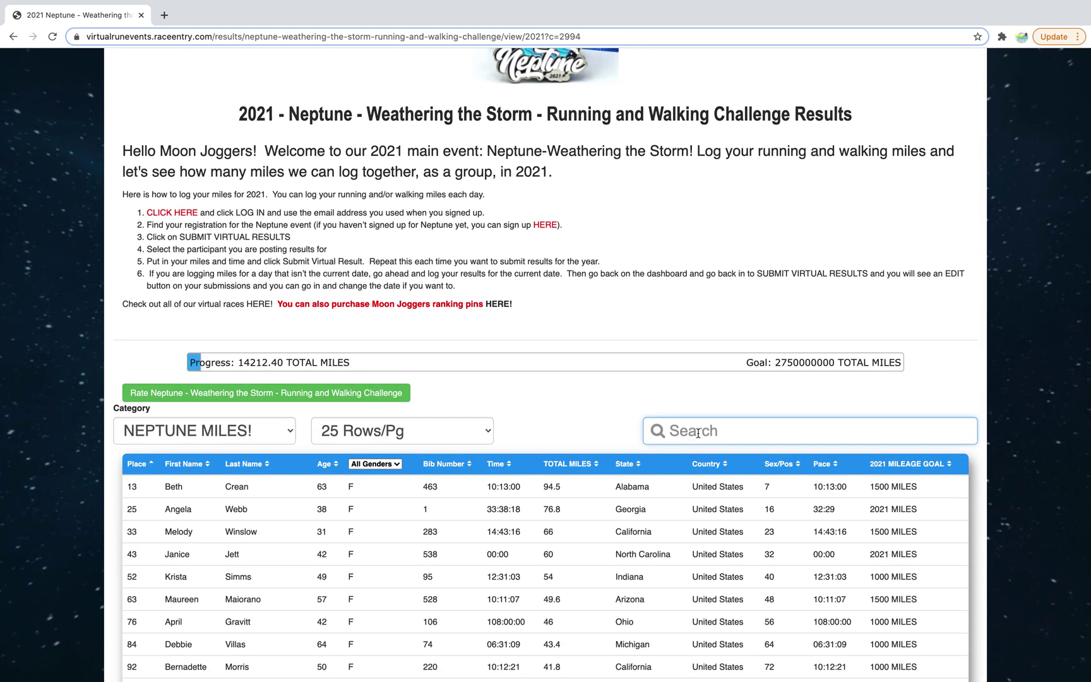
pyautogui.write('volle')
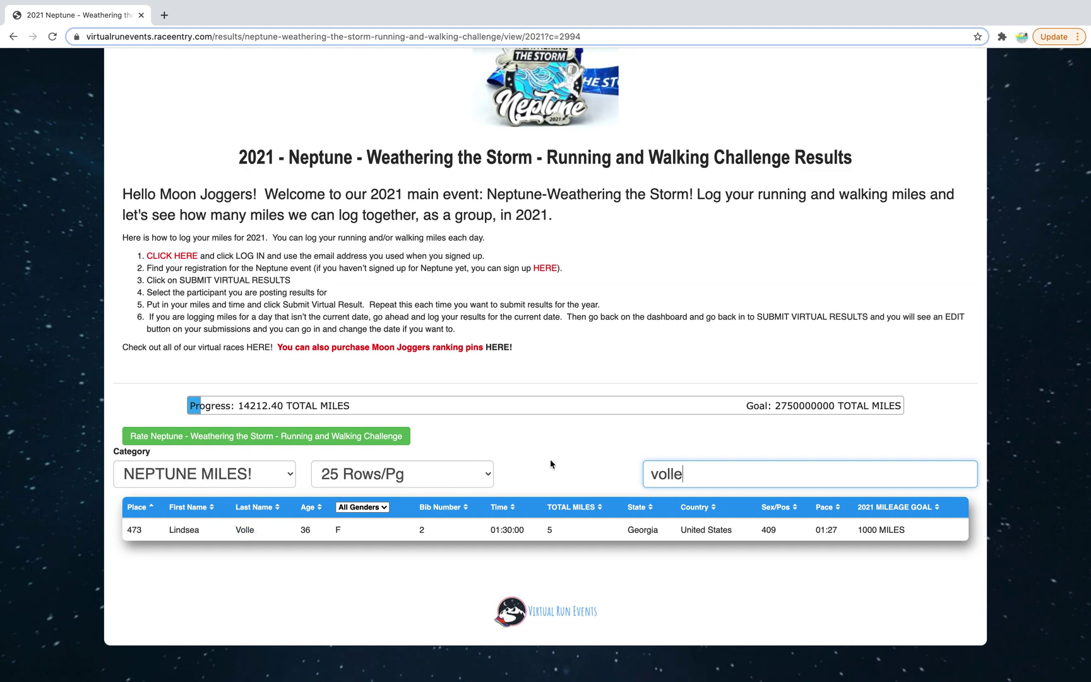
pyautogui.press('super+a')
pyautogui.press('BackSpace')
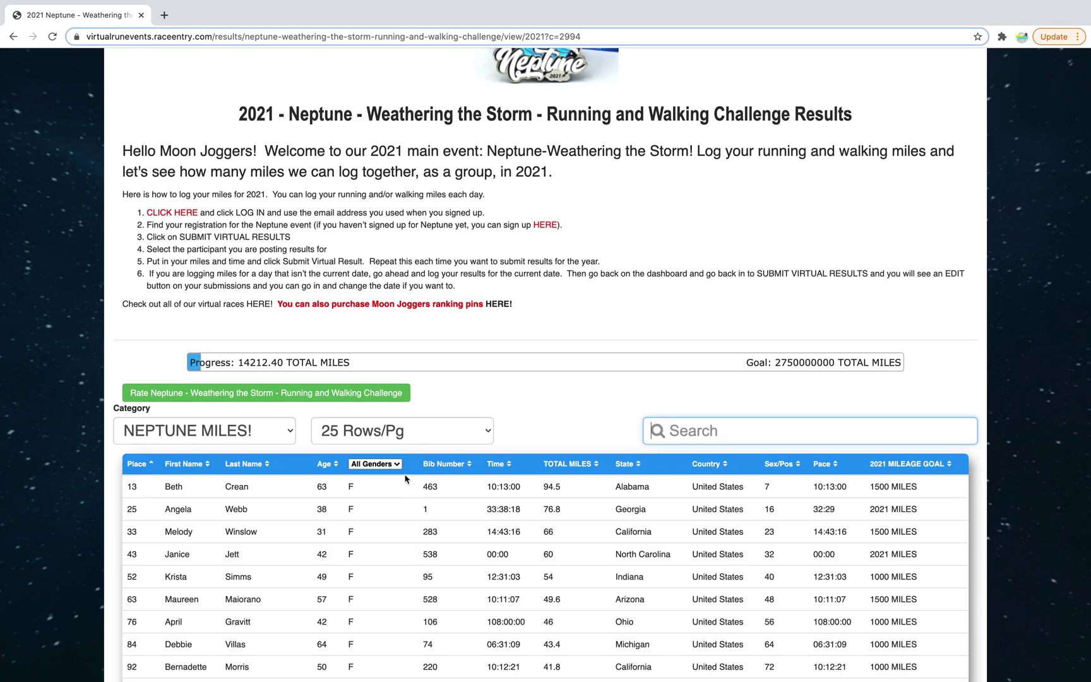
# - Look through the unfiltered results table down to its page navigation and back up to the event instructions
pyautogui.scroll(-3, 407, 475)
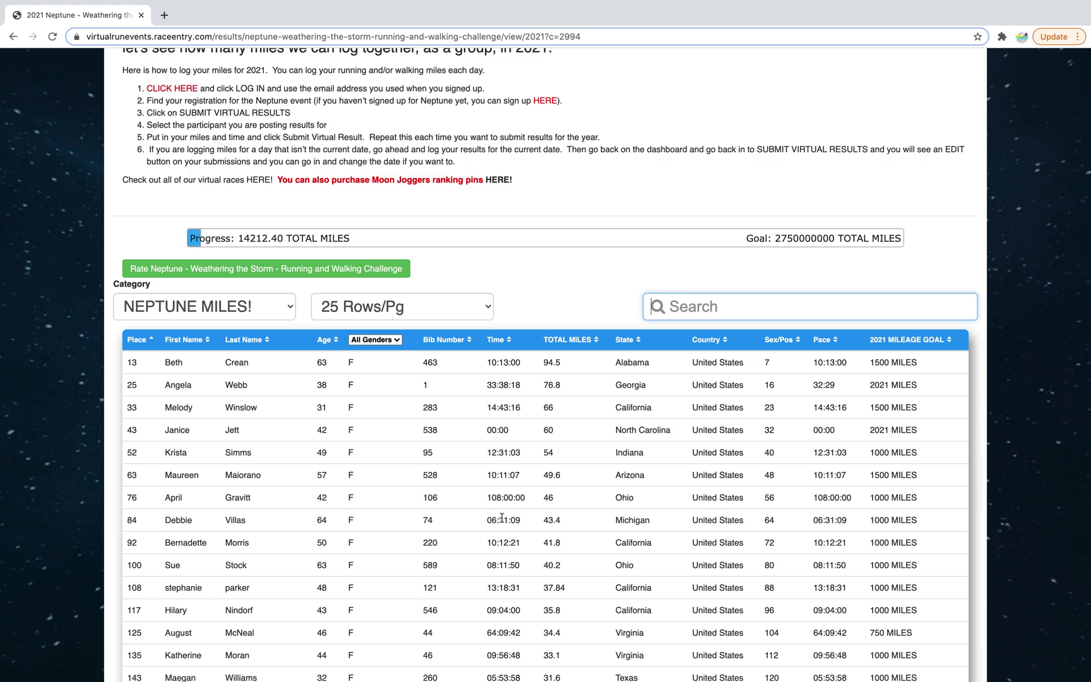
pyautogui.scroll(-3, 532, 487)
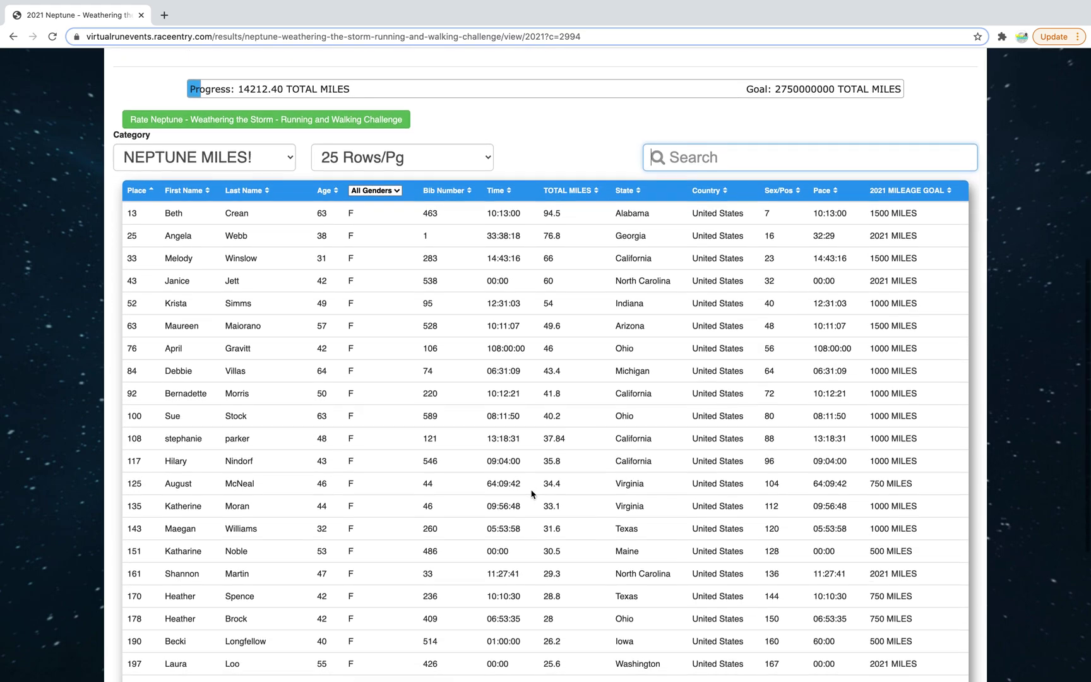
pyautogui.scroll(-2, 532, 494)
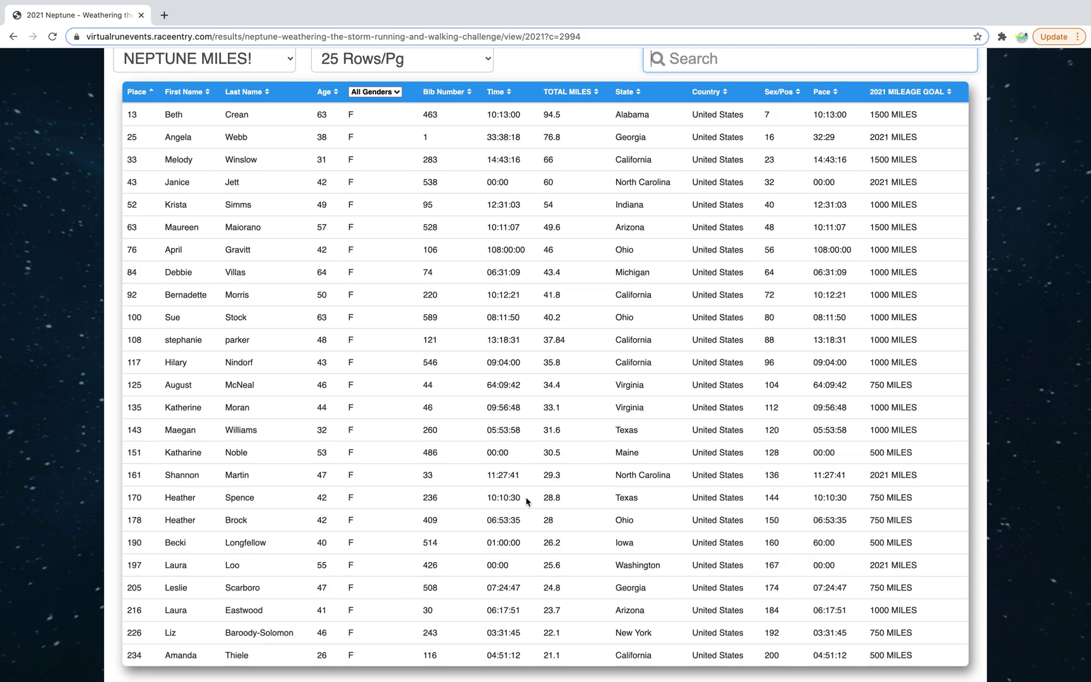
pyautogui.scroll(-2, 525, 502)
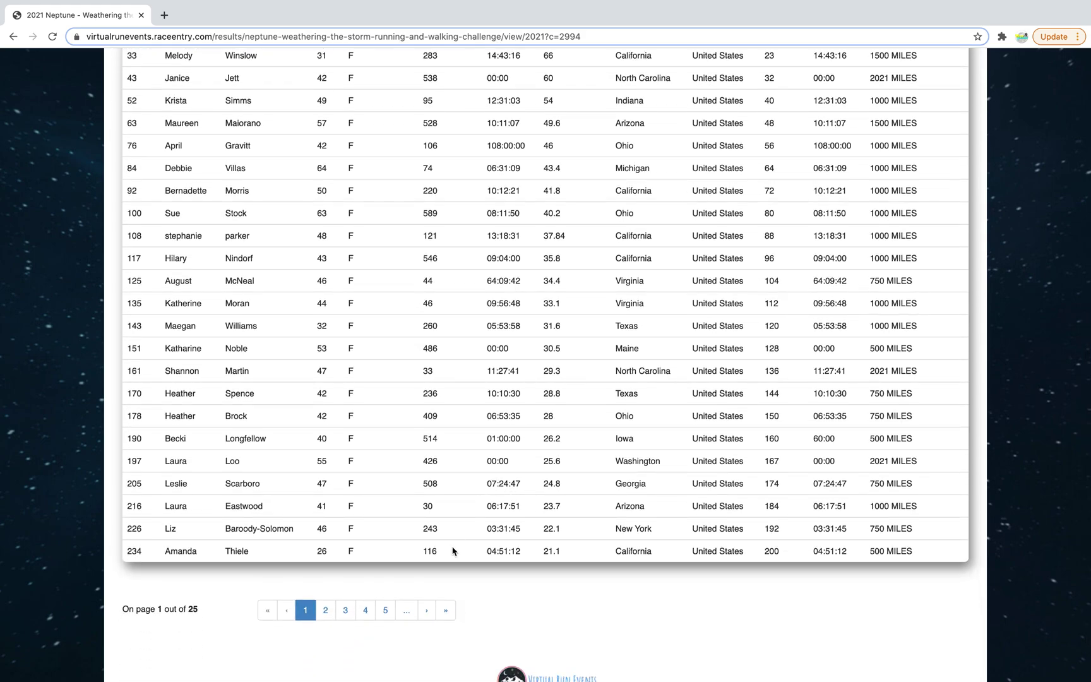
pyautogui.scroll(12, 452, 551)
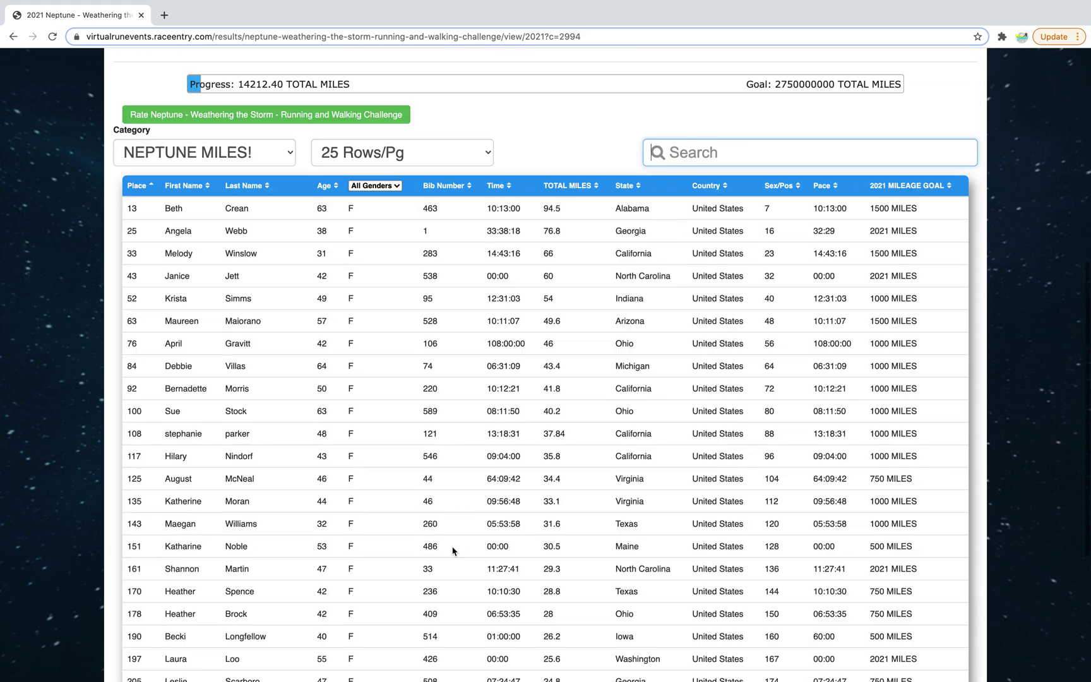
pyautogui.scroll(-1, 434, 510)
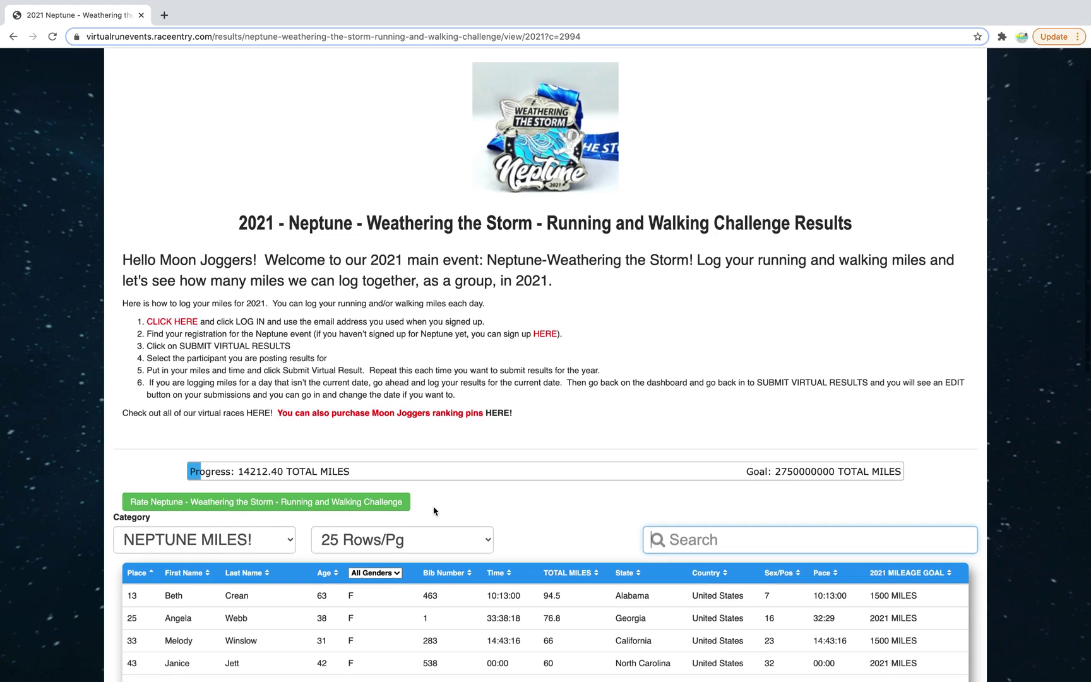
pyautogui.scroll(-2, 434, 510)
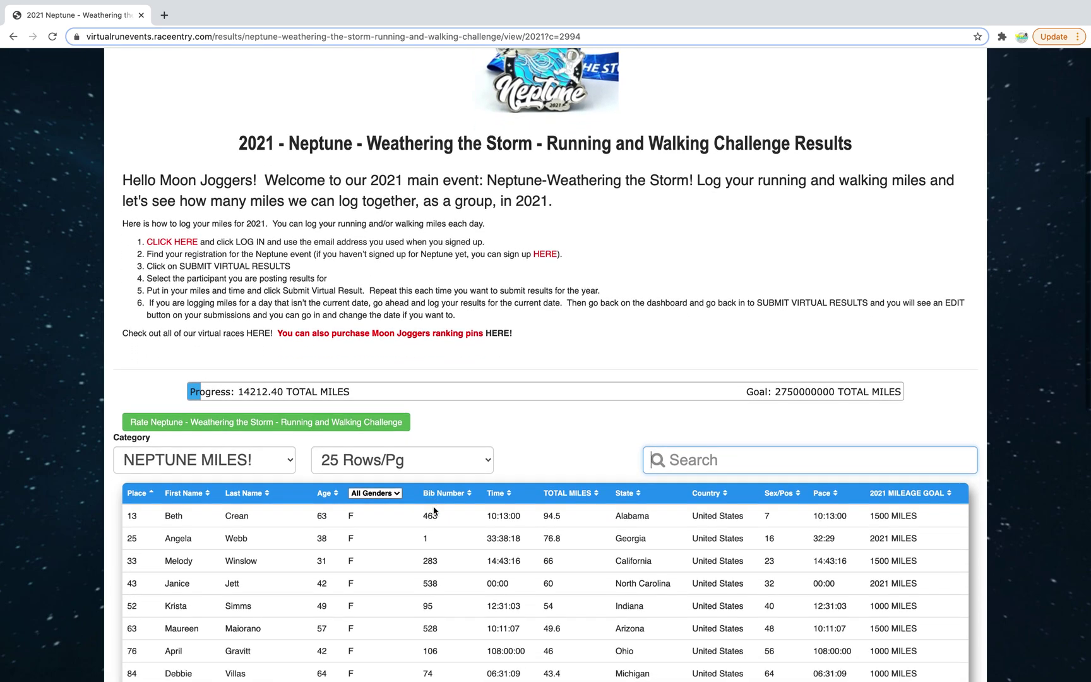
# - Go back one page and review the mile-logging instructions, the group's progress bar and the first rows of the results table
pyautogui.click(15, 36)
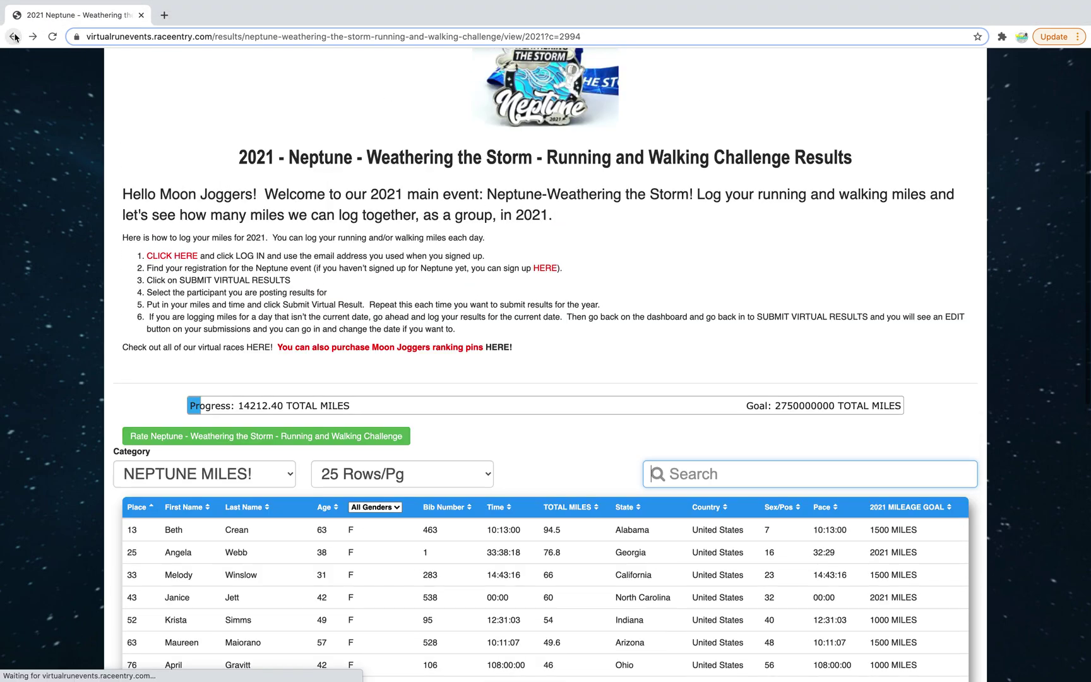
pyautogui.scroll(-3, 361, 270)
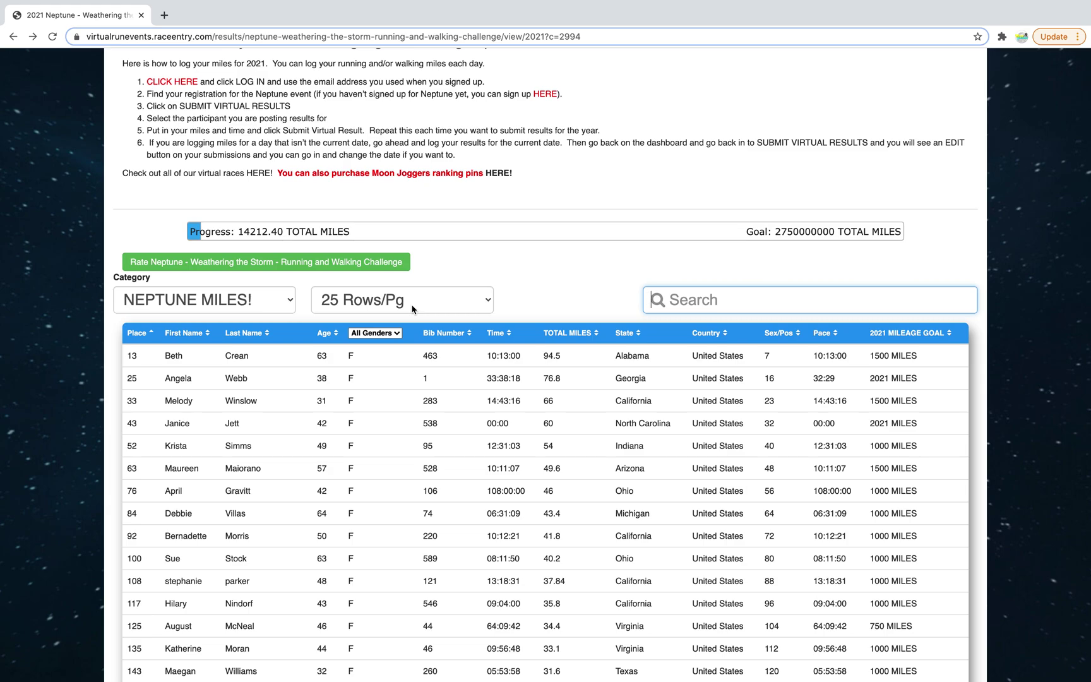
pyautogui.scroll(-1, 462, 346)
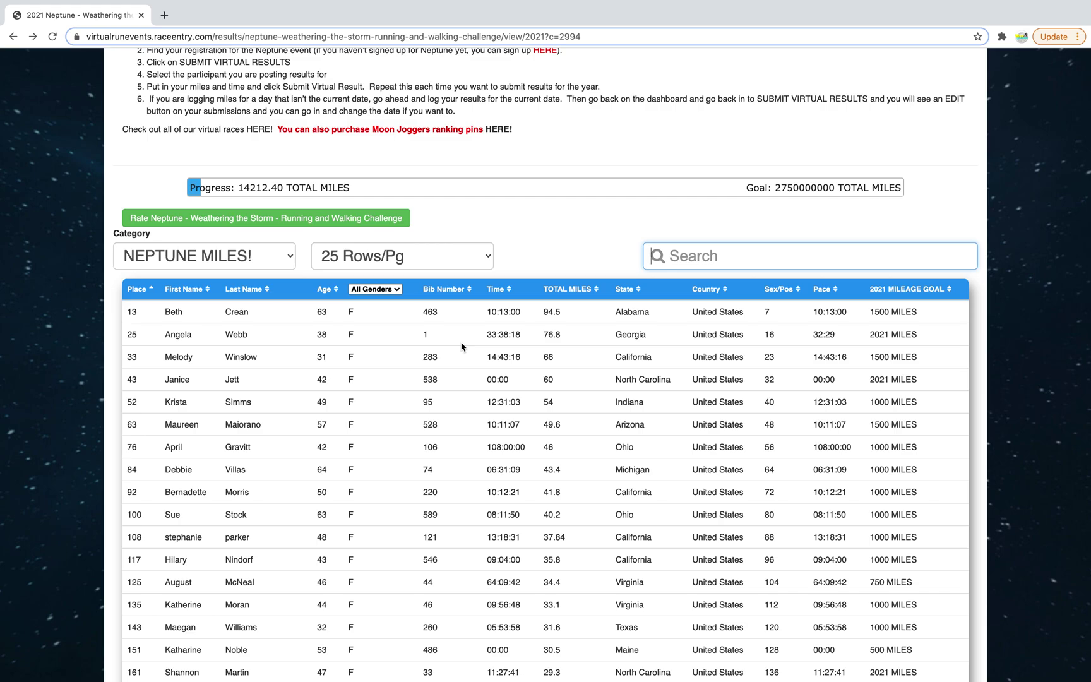
pyautogui.scroll(-3, 452, 443)
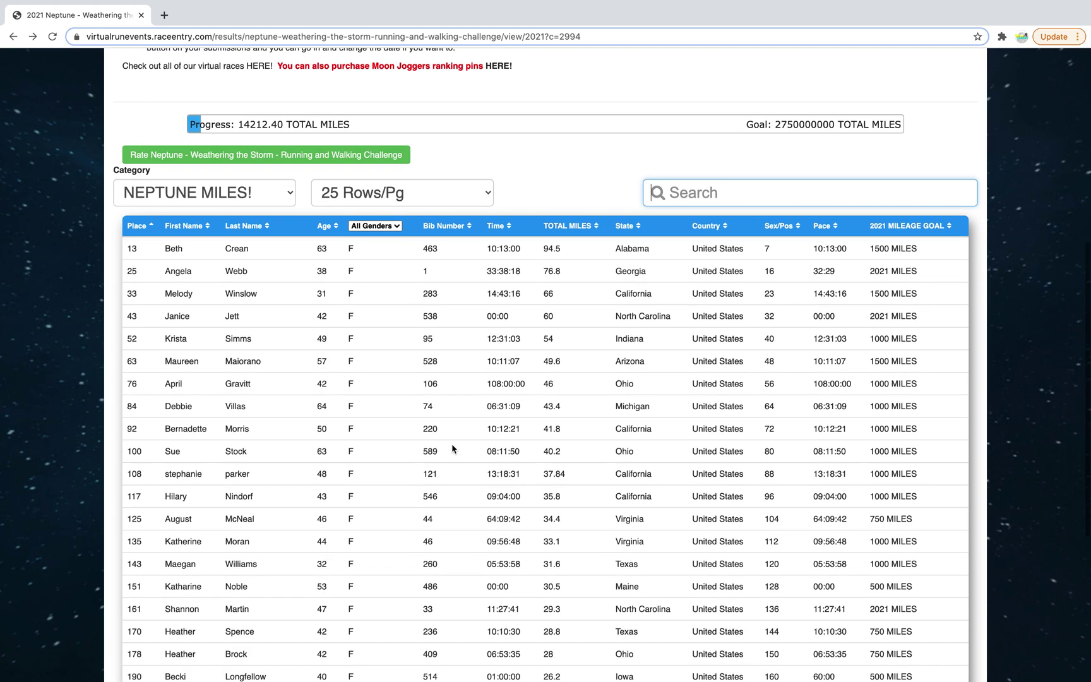
pyautogui.scroll(1, 454, 448)
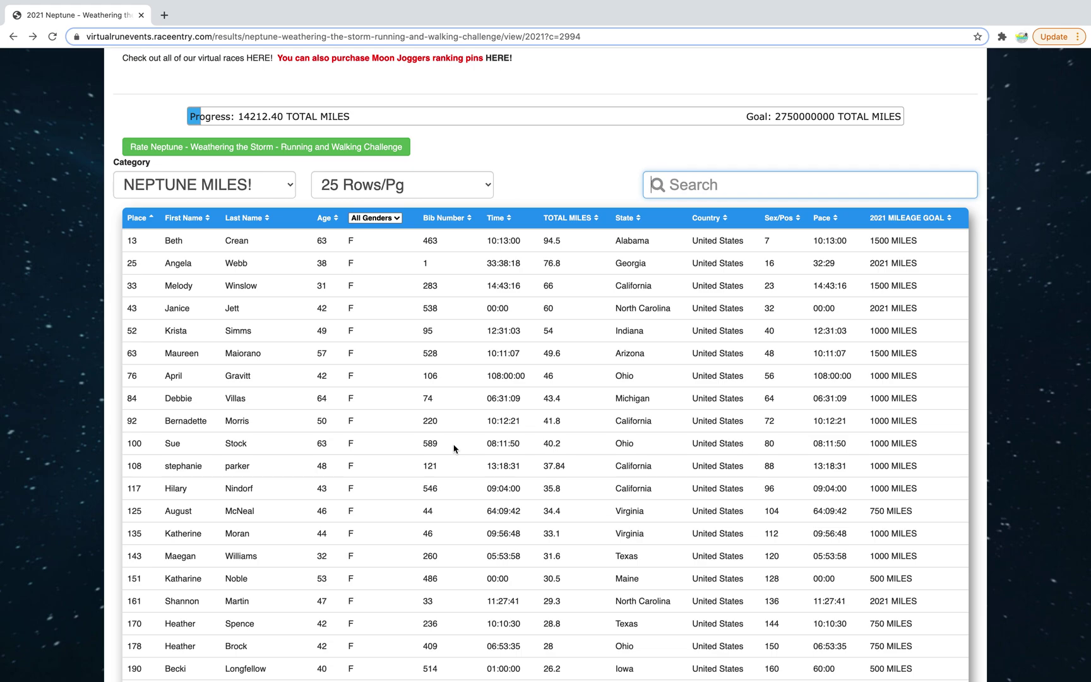
pyautogui.scroll(-3, 467, 446)
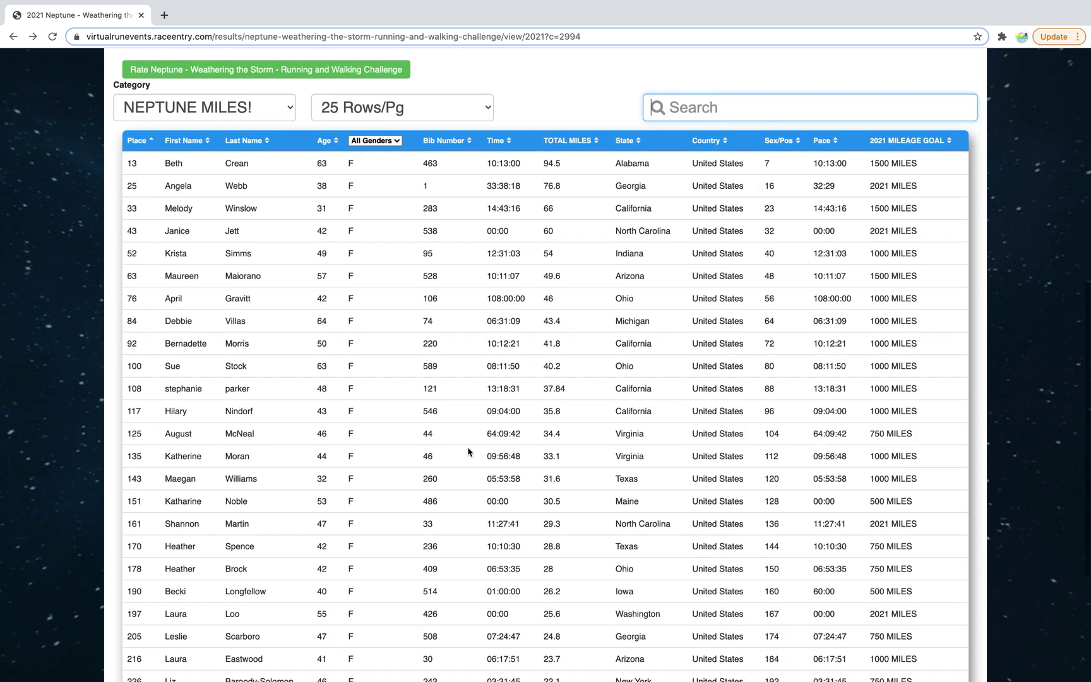
pyautogui.scroll(-1, 467, 446)
pyautogui.scroll(4, 467, 446)
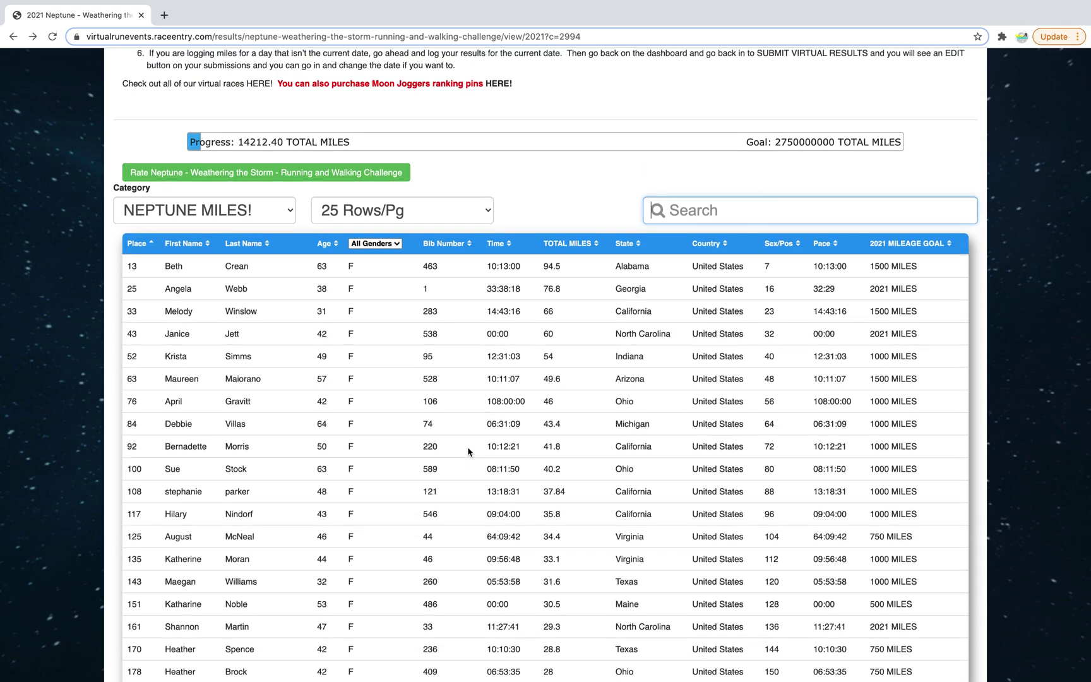
pyautogui.scroll(2, 467, 446)
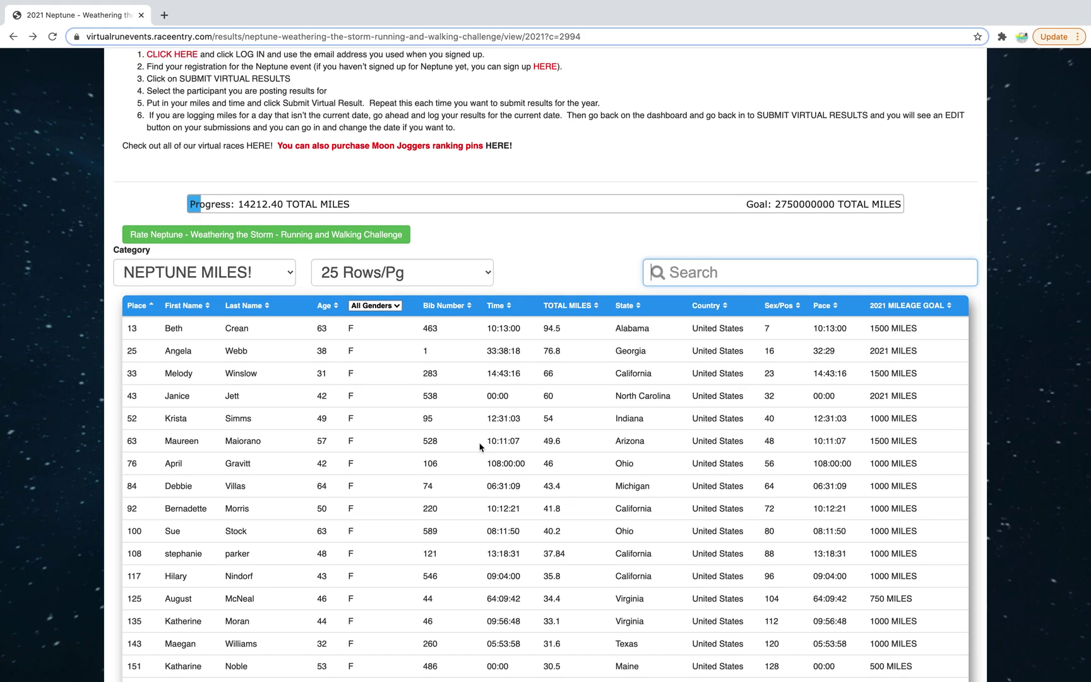
pyautogui.scroll(-3, 480, 447)
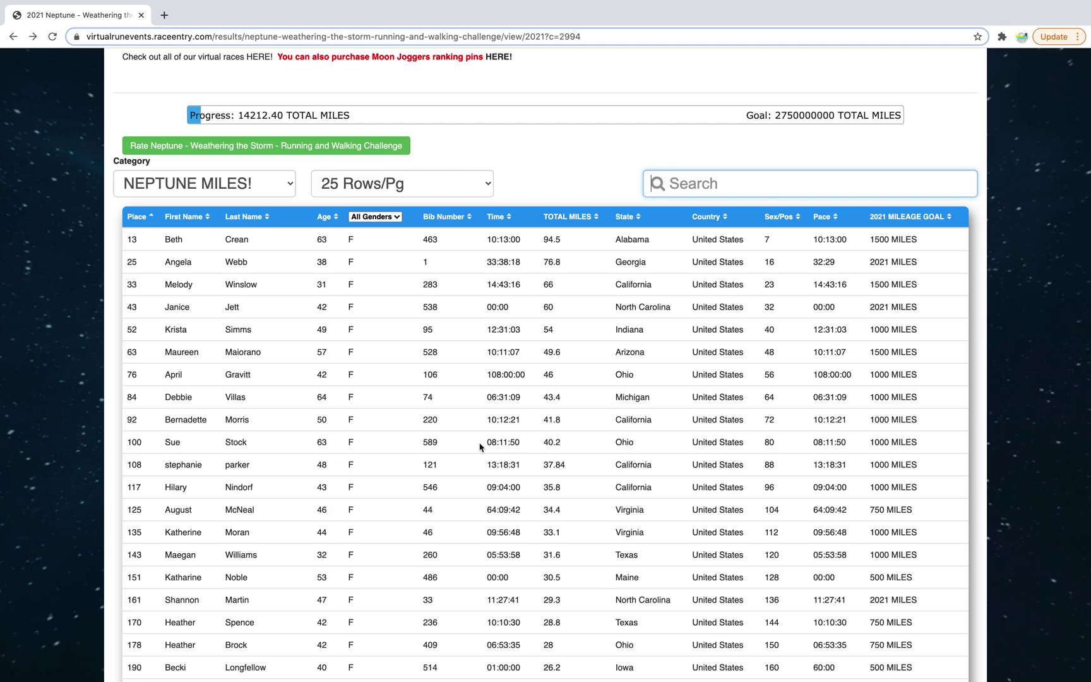
pyautogui.scroll(-3, 480, 447)
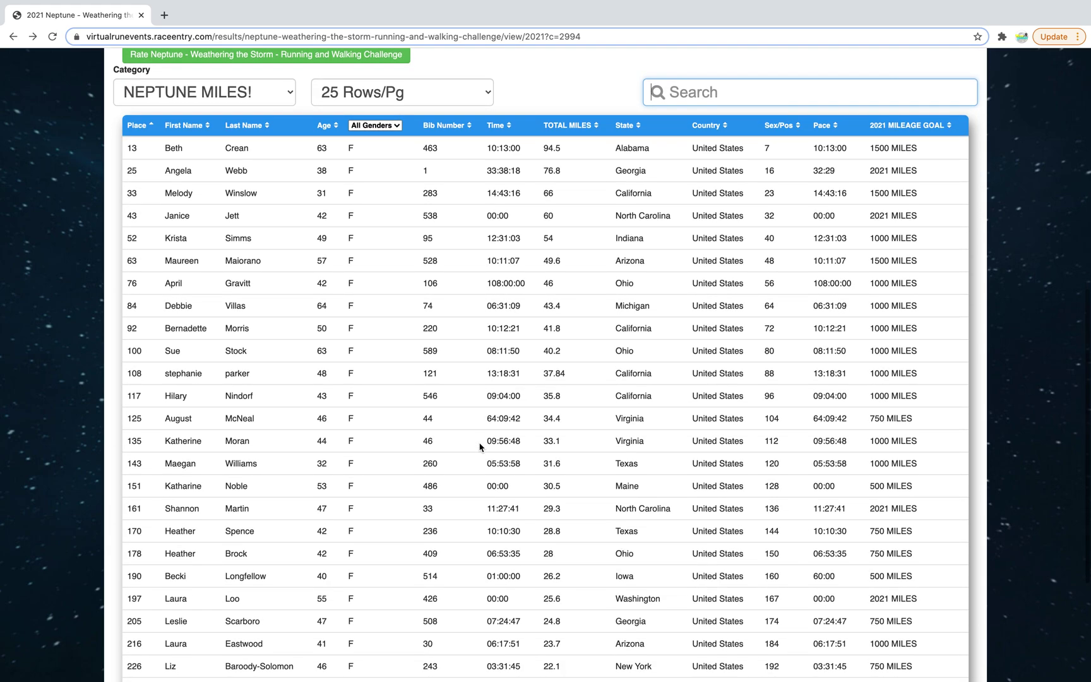
pyautogui.scroll(7, 480, 447)
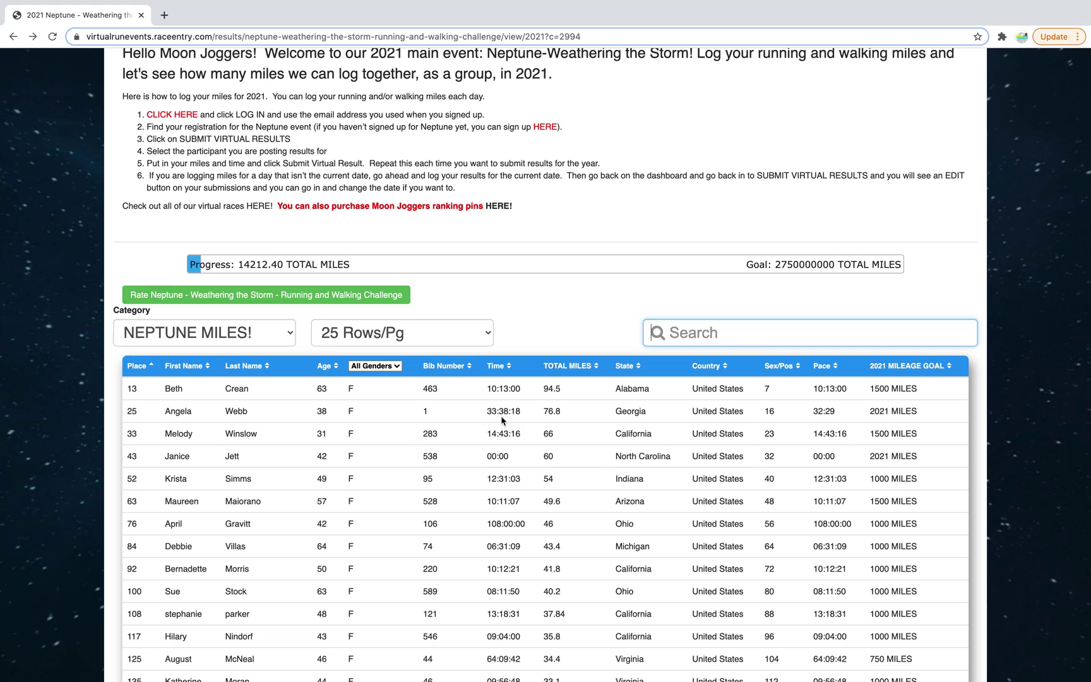
pyautogui.scroll(3, 502, 420)
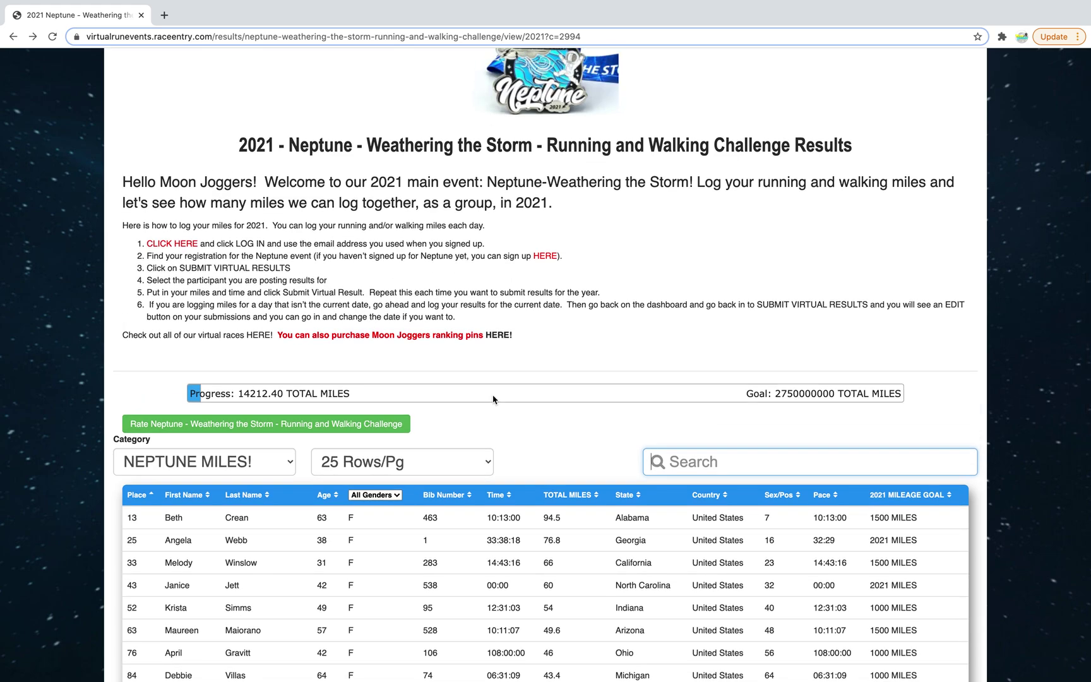
pyautogui.scroll(-1, 494, 399)
pyautogui.scroll(5, 452, 364)
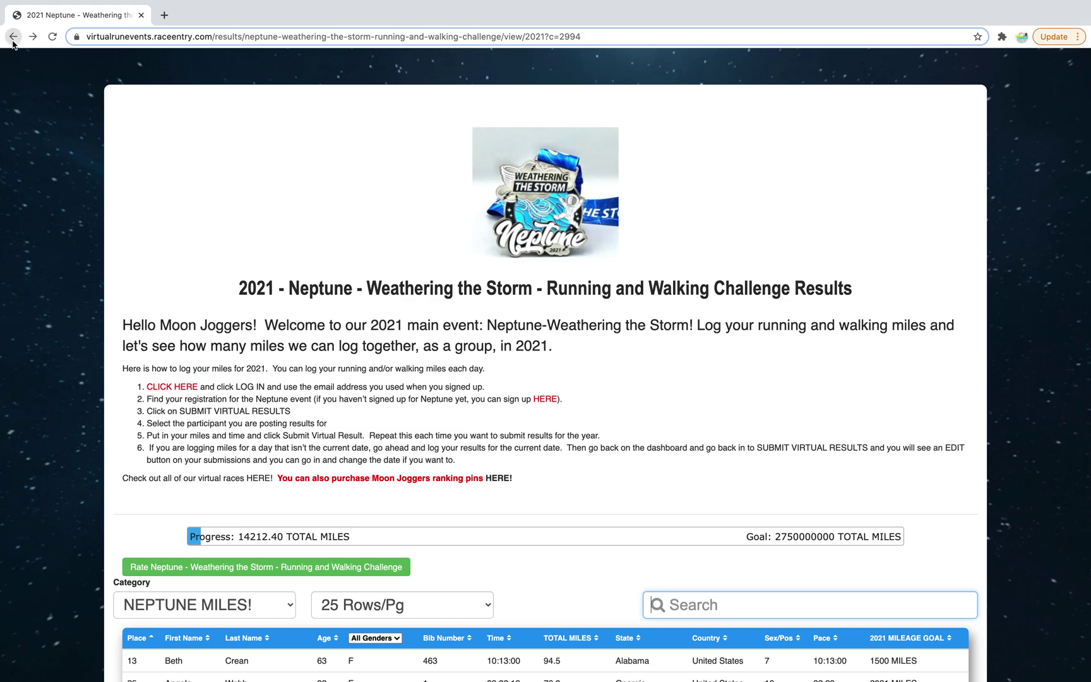
pyautogui.scroll(-5, 13, 43)
pyautogui.scroll(-6, 14, 44)
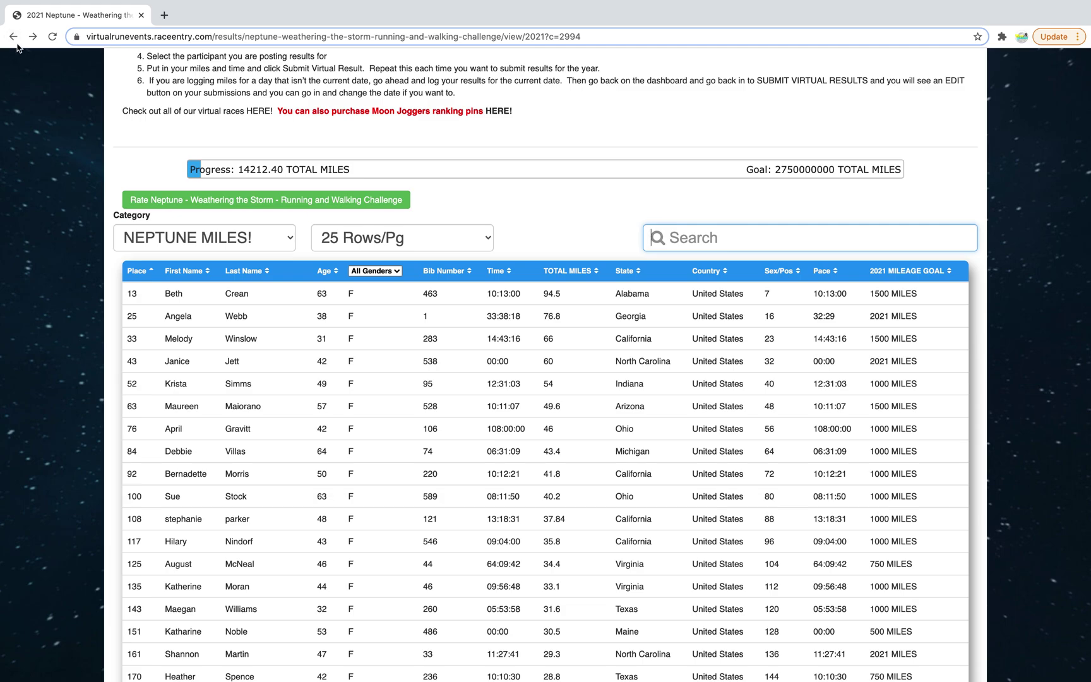
pyautogui.scroll(3, 15, 44)
pyautogui.scroll(-4, 15, 41)
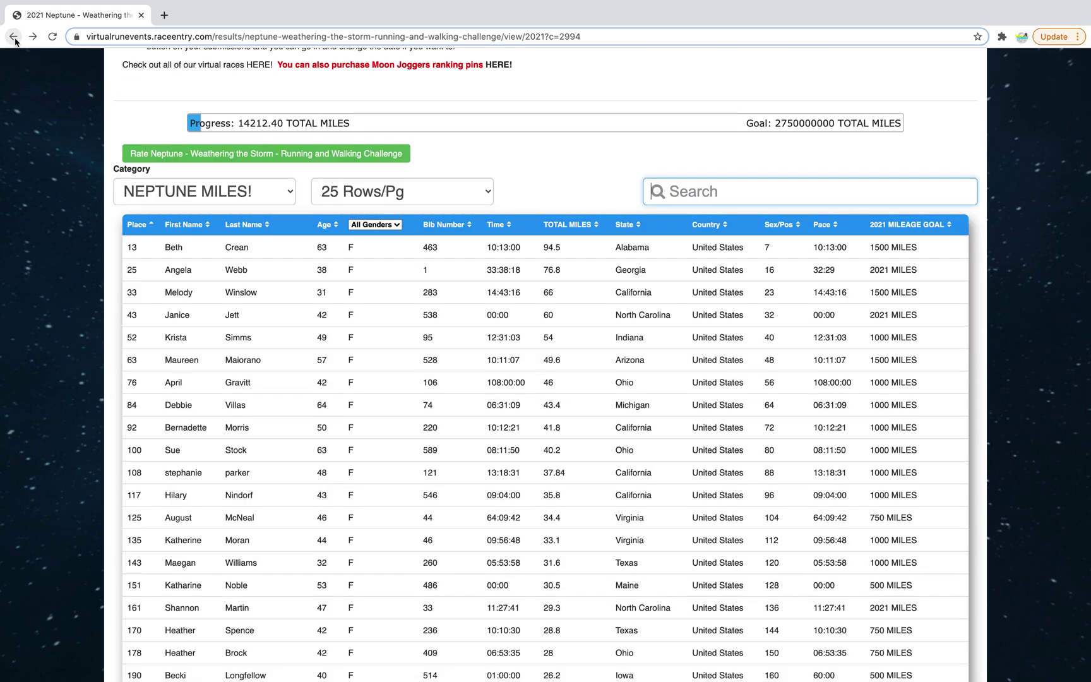
# - Return from the race results to the participant dashboard of the Neptune challenge
pyautogui.scroll(10, 15, 41)
pyautogui.click(13, 37)
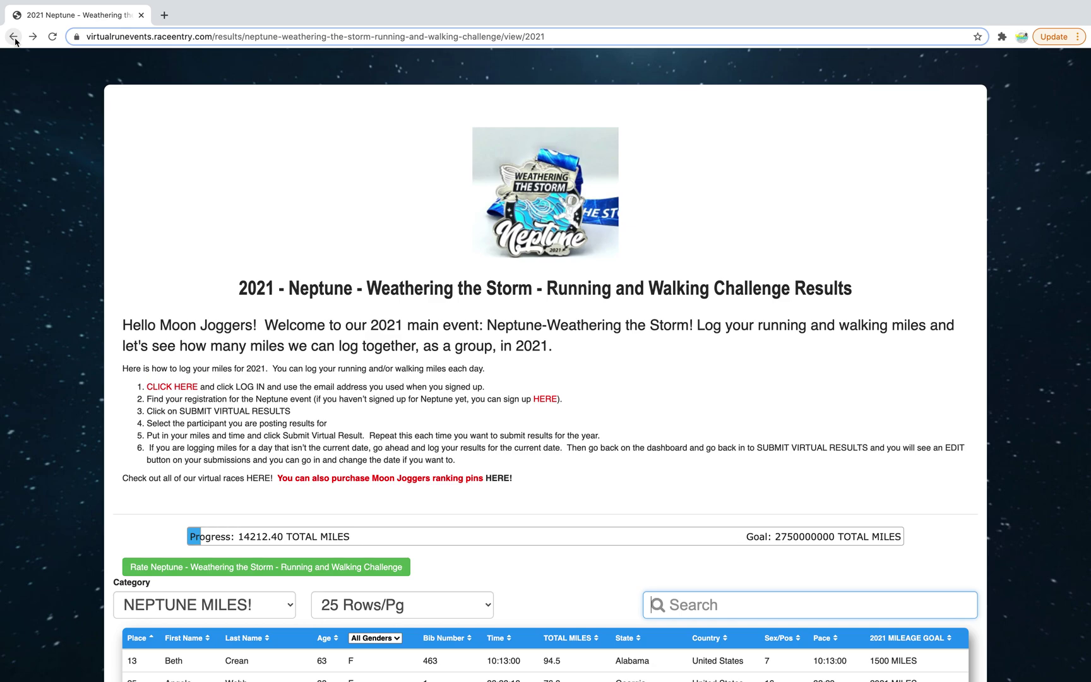
pyautogui.click(15, 42)
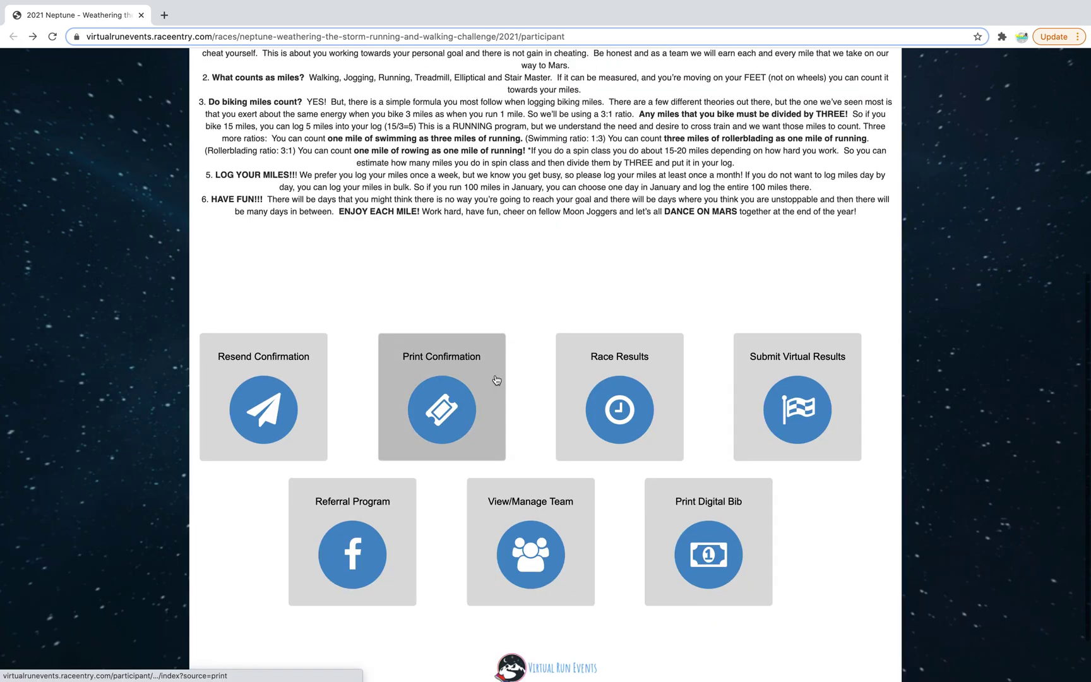
# - Open the virtual results submission page for the participant and review the existing entries, image field and 2021 mileage goal
pyautogui.scroll(-1, 505, 382)
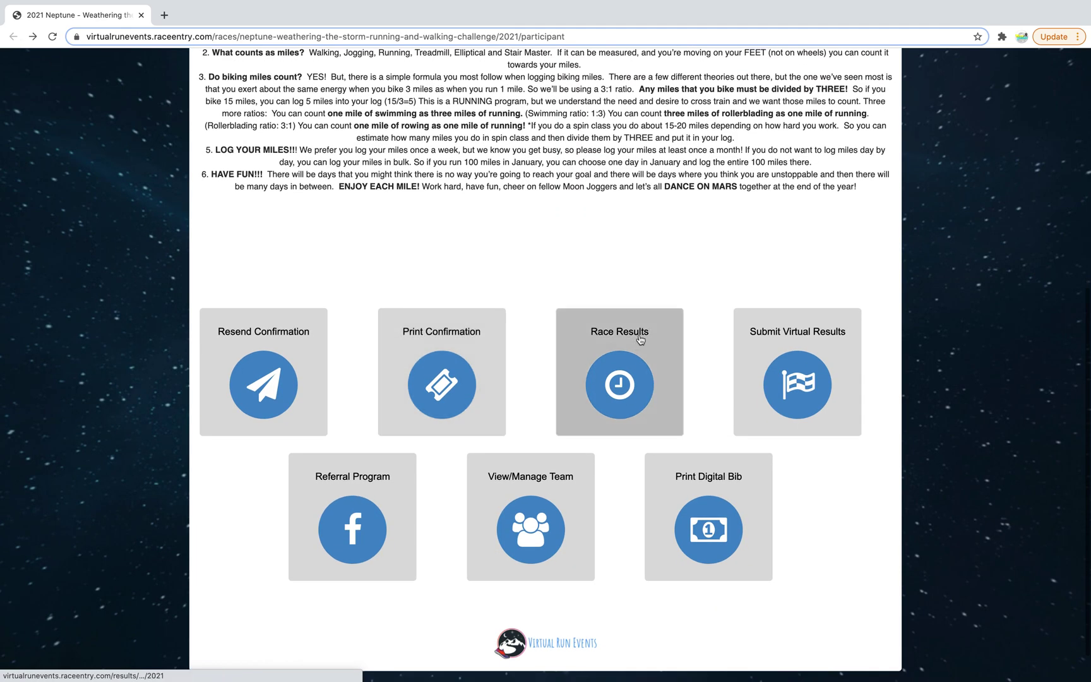
pyautogui.click(808, 385)
pyautogui.click(710, 214)
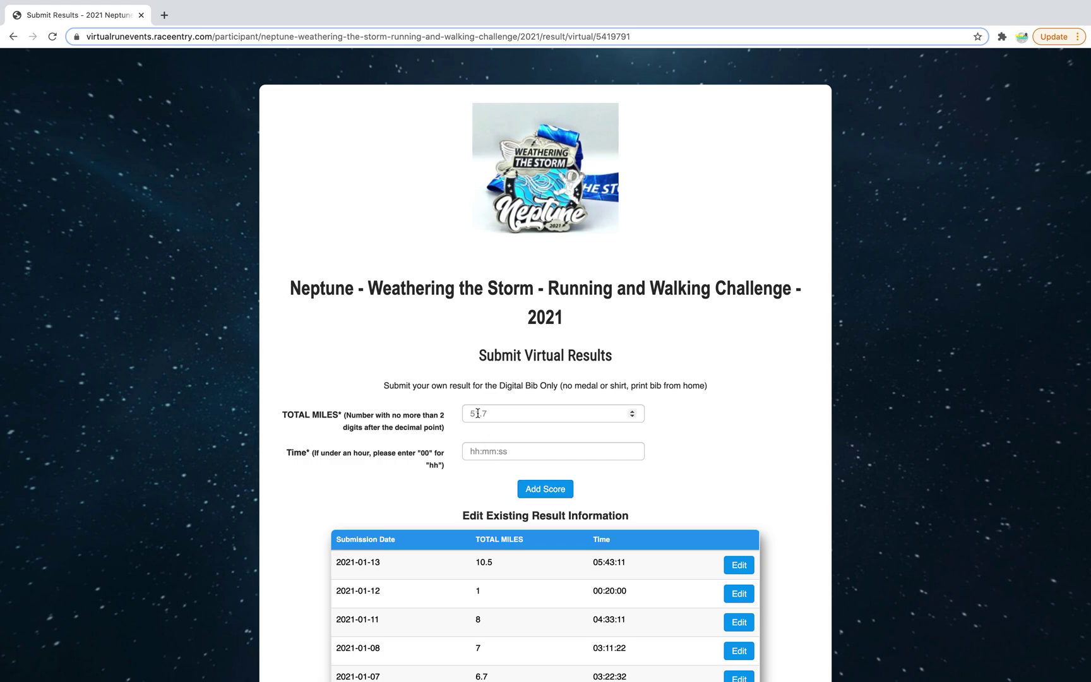
pyautogui.scroll(-2, 478, 413)
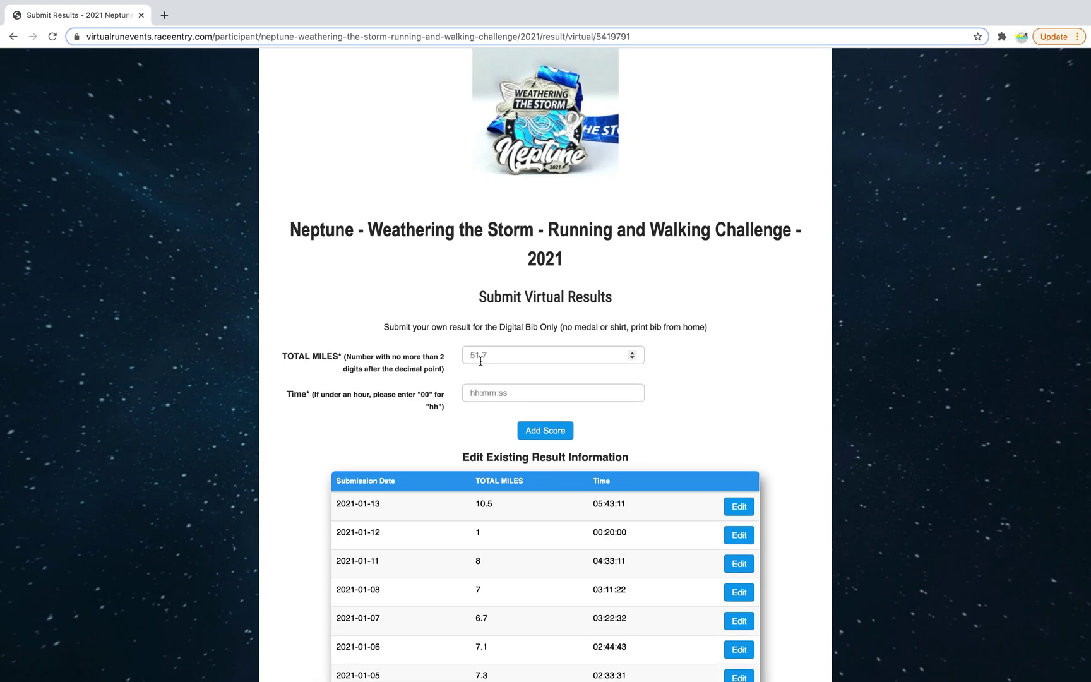
pyautogui.scroll(-6, 460, 195)
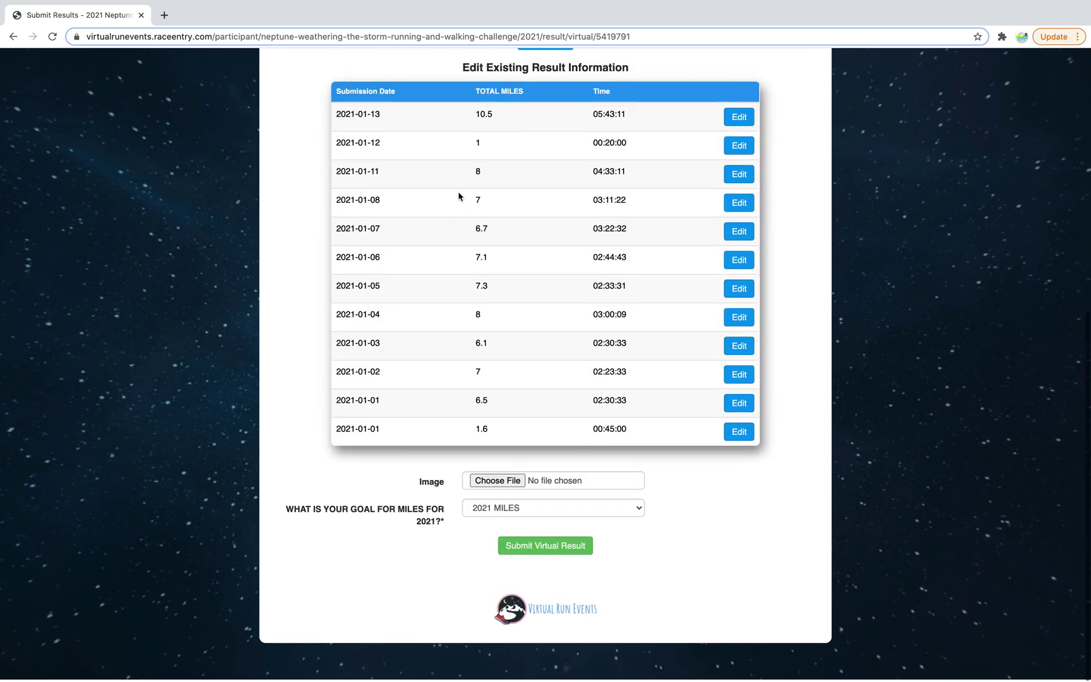
pyautogui.scroll(1, 478, 196)
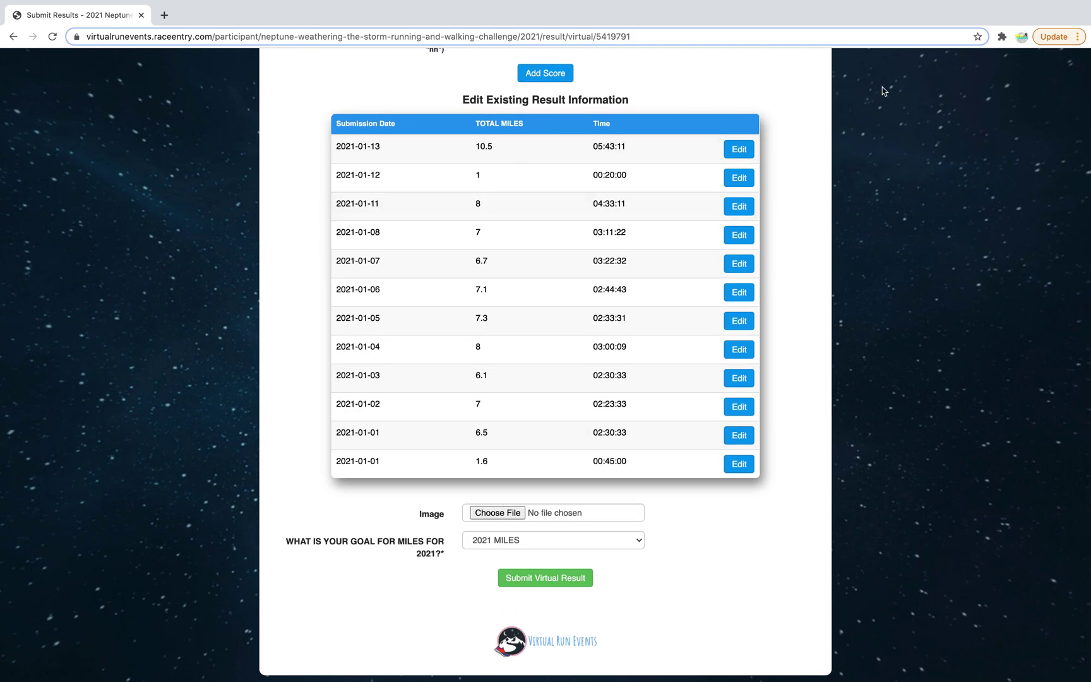